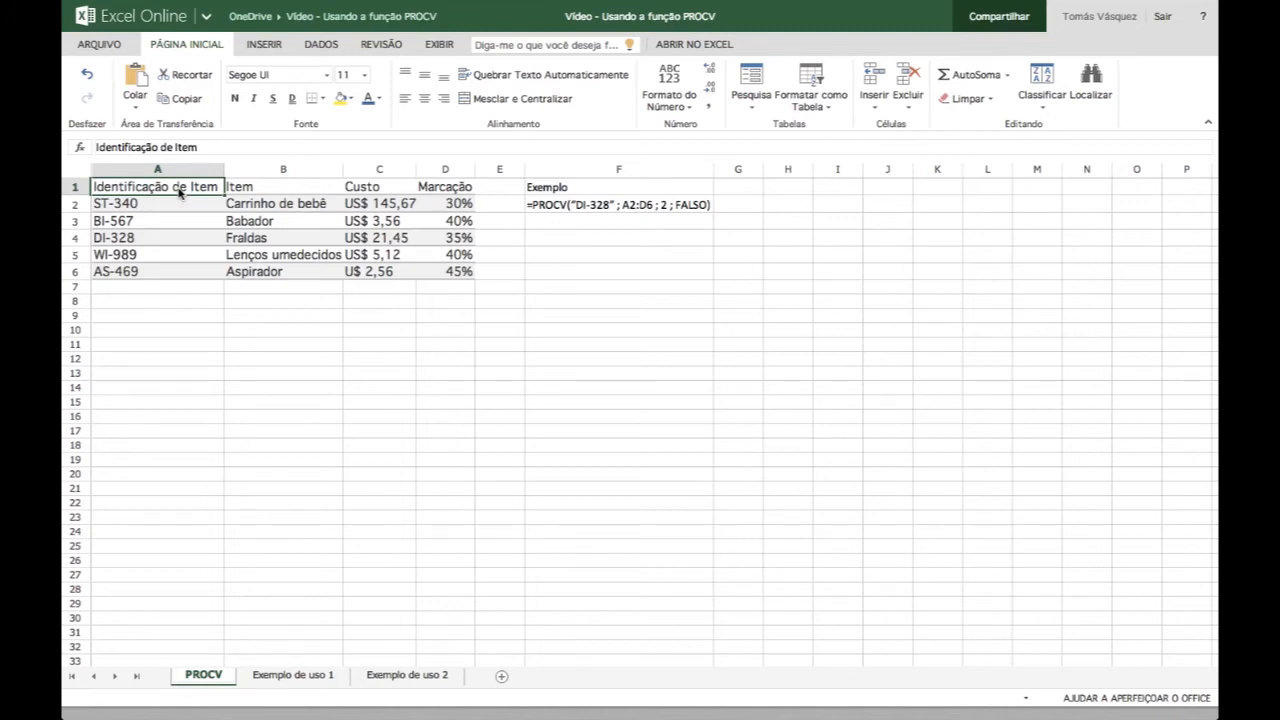
# - Examine the product table's header row and its data range A2:D6
pyautogui.hotkey('shift', 'Right')
pyautogui.hotkey('shift', 'Right')
pyautogui.hotkey('shift', 'Right')
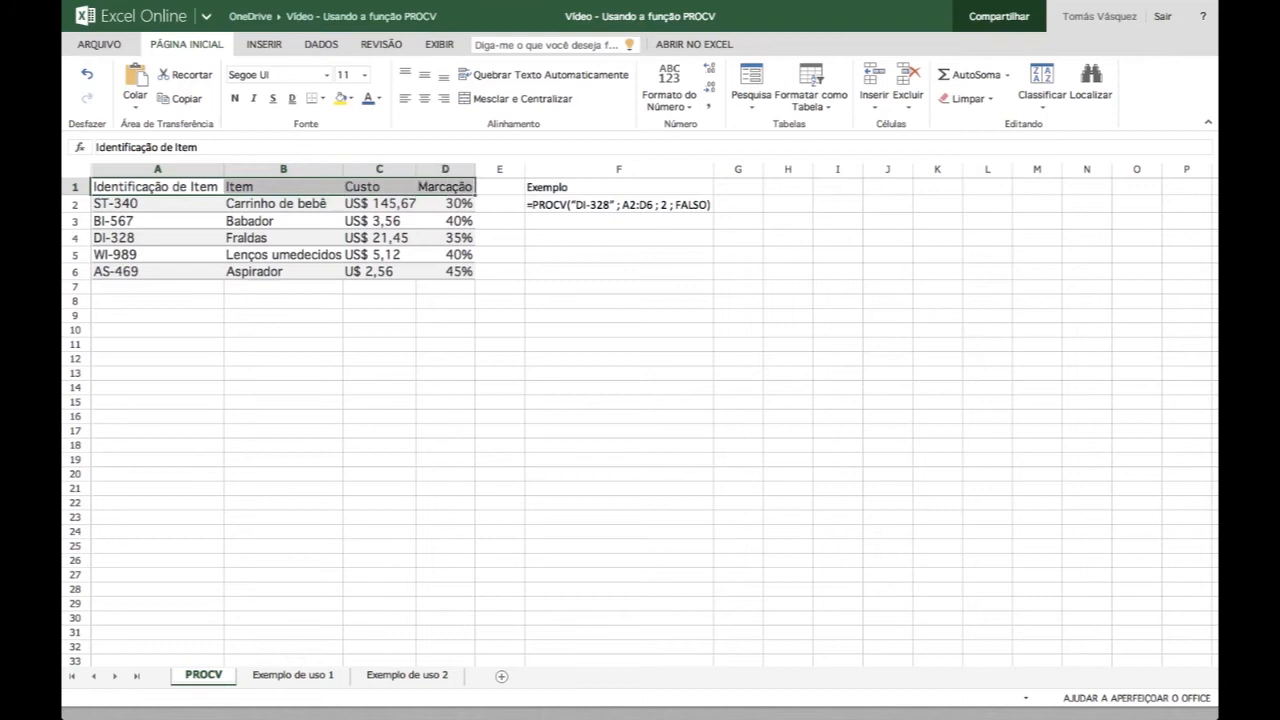
pyautogui.press('Down')
pyautogui.hotkey('shift', 'Right')
pyautogui.hotkey('shift', 'Right')
pyautogui.hotkey('shift', 'Right')
pyautogui.hotkey('shift', 'Down')
pyautogui.hotkey('shift', 'Down')
pyautogui.hotkey('shift', 'Down')
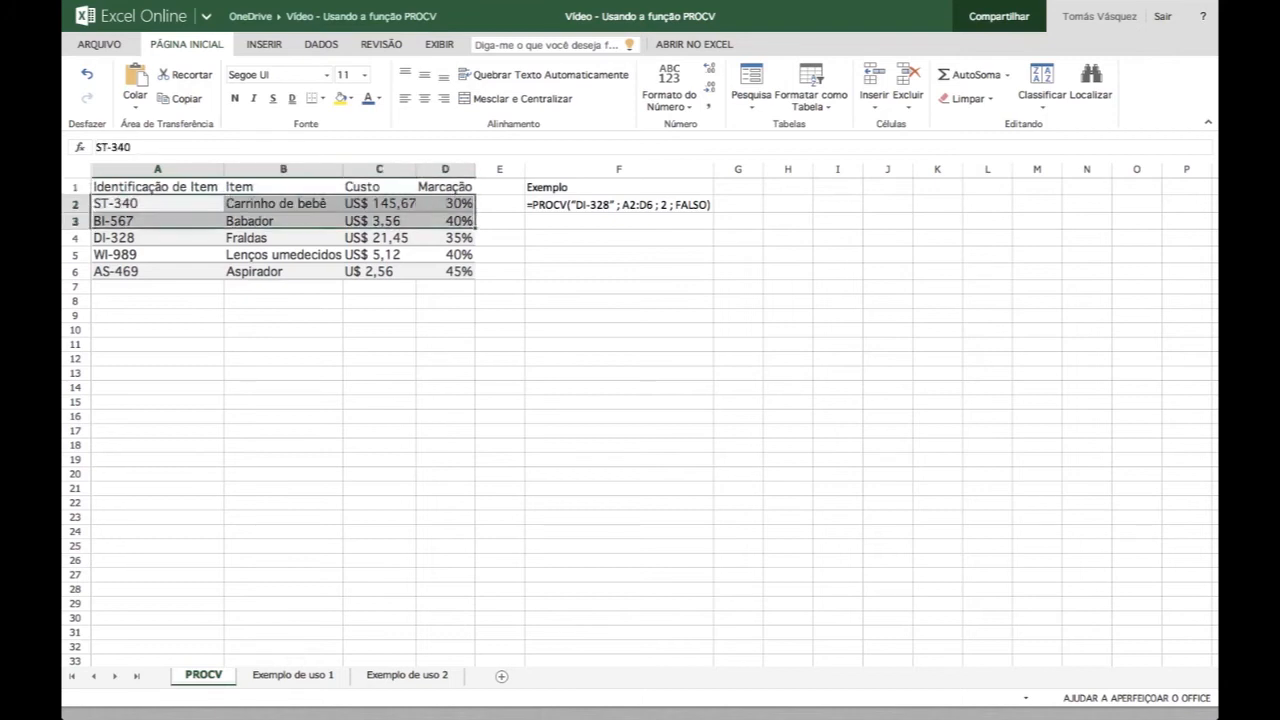
pyautogui.hotkey('shift', 'Down')
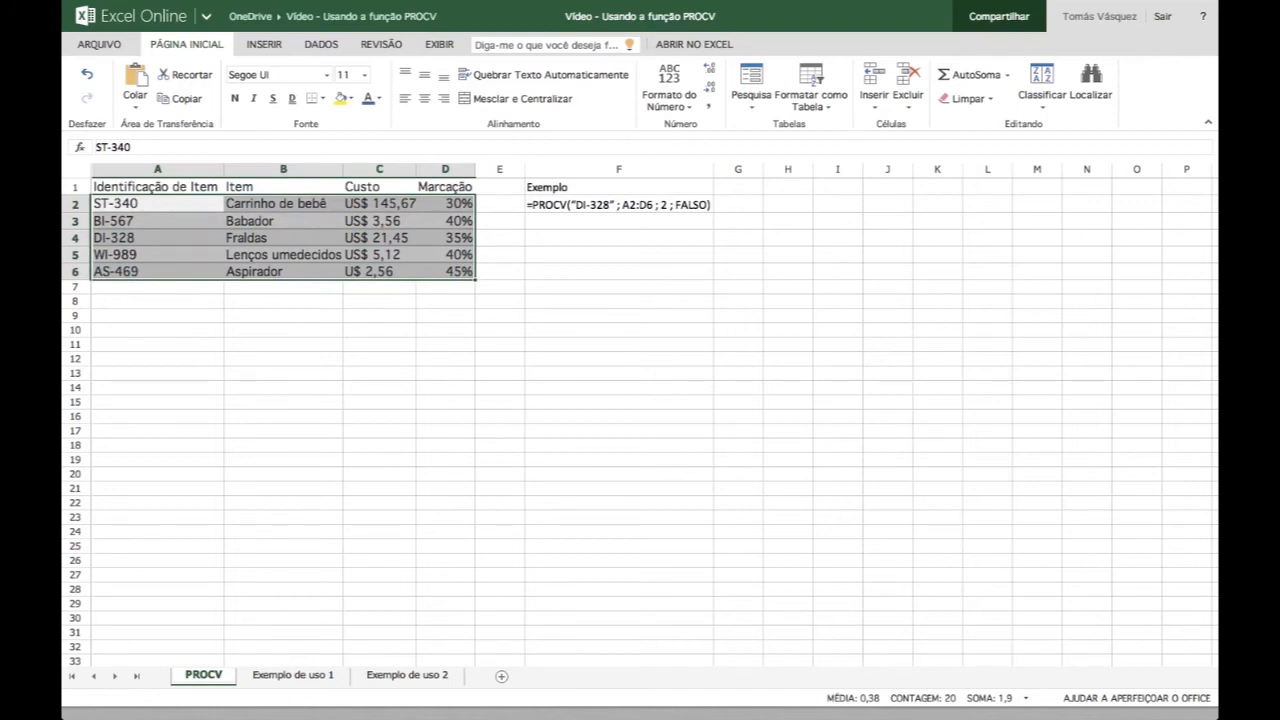
# - Start a PROCV formula in cell F3 with "DI-328" as the lookup value
pyautogui.press('Right')
pyautogui.press('Right')
pyautogui.press('Right')
pyautogui.press('Right')
pyautogui.press('Right')
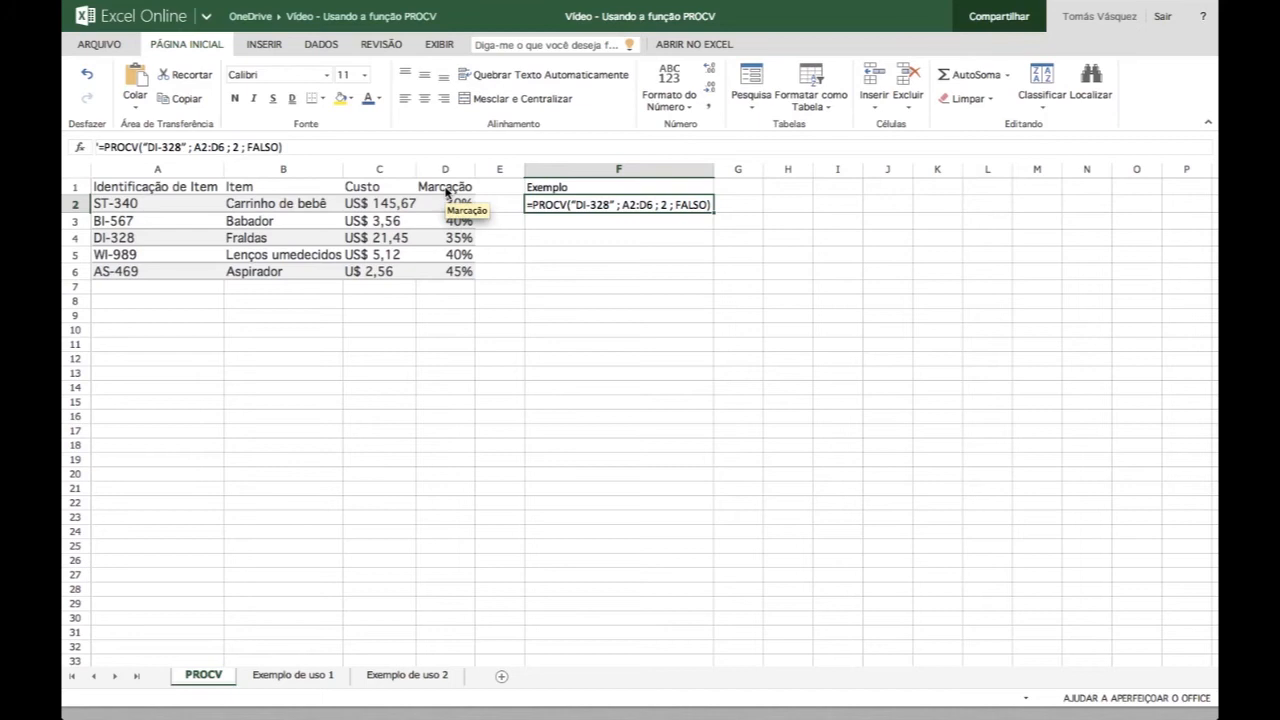
pyautogui.press('Return')
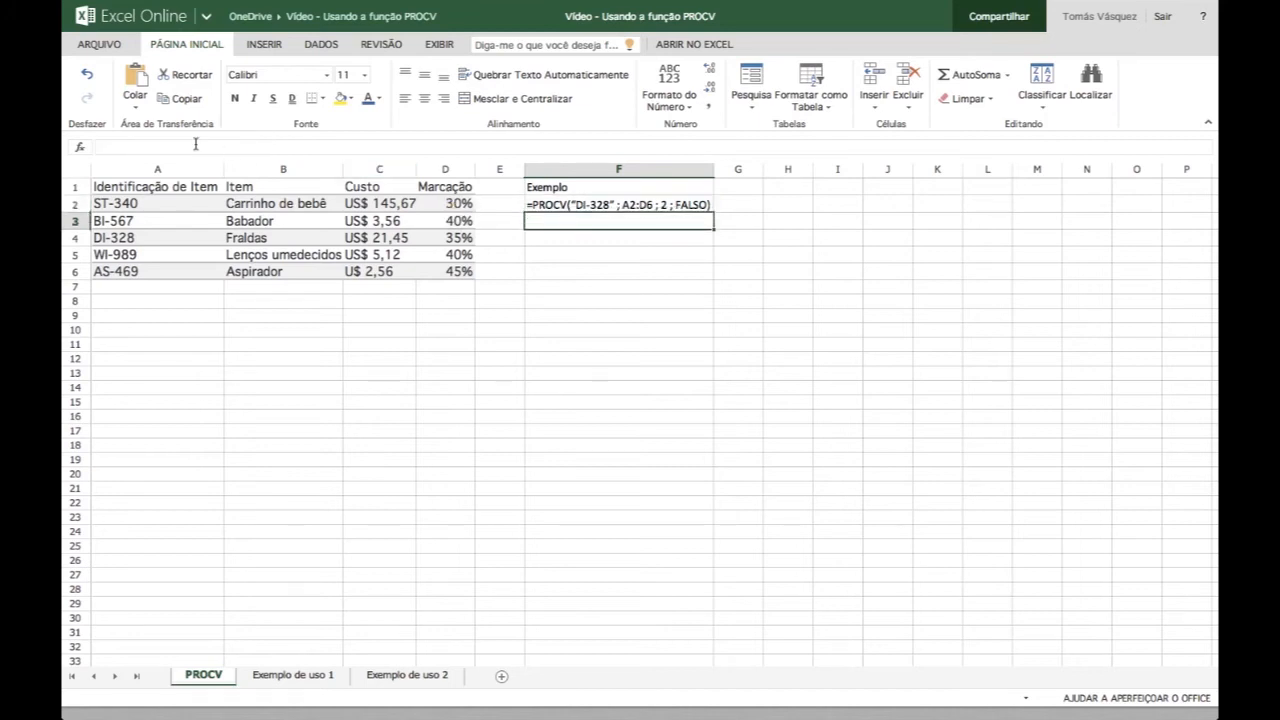
pyautogui.write('=')
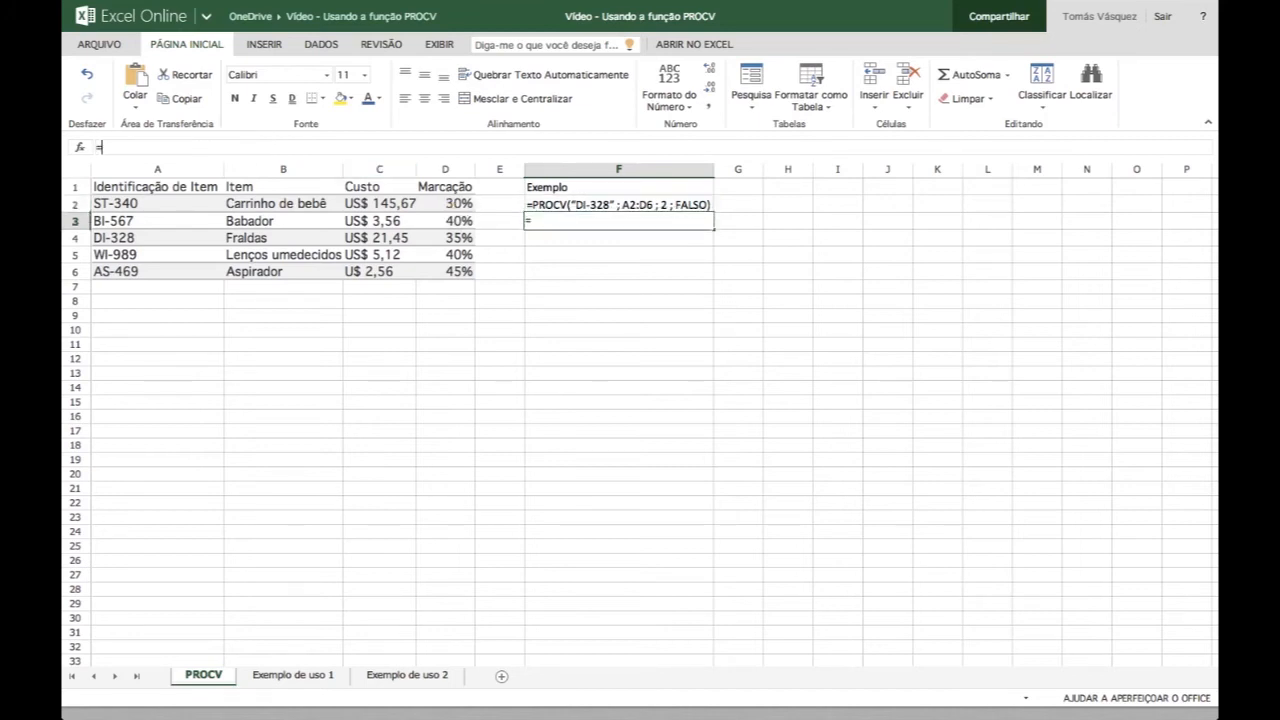
pyautogui.write('PROCV')
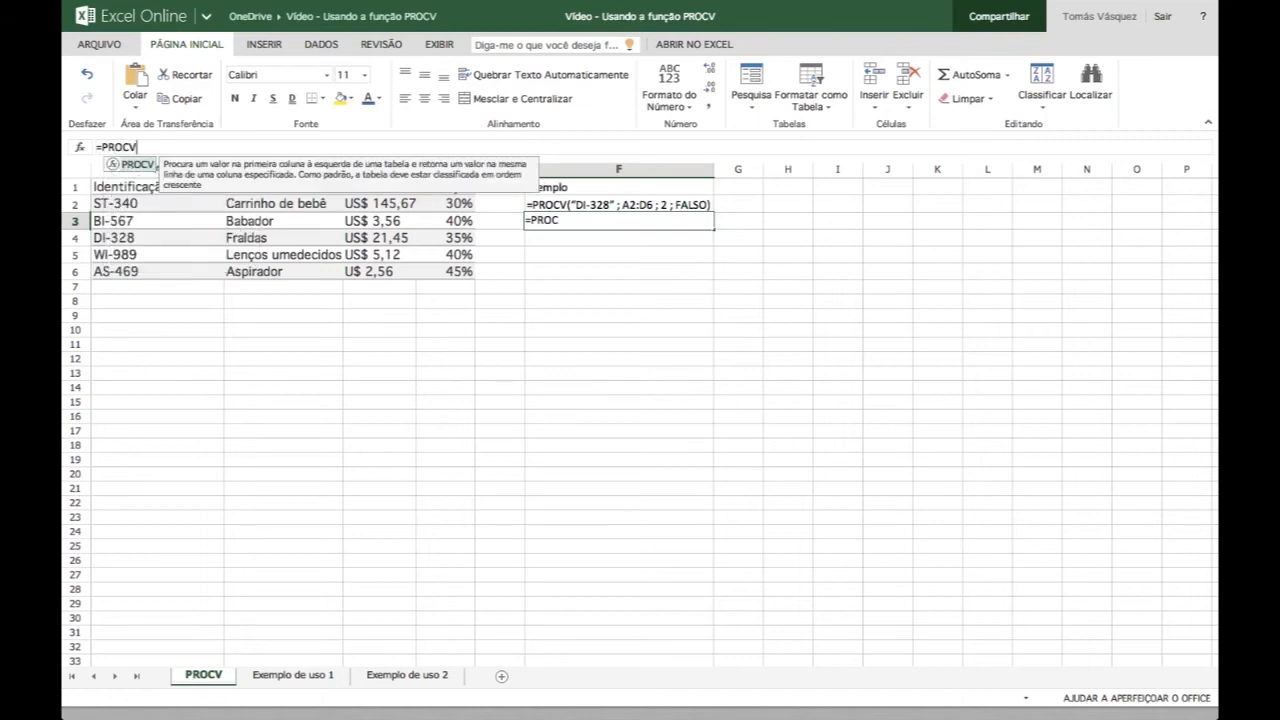
pyautogui.write('(')
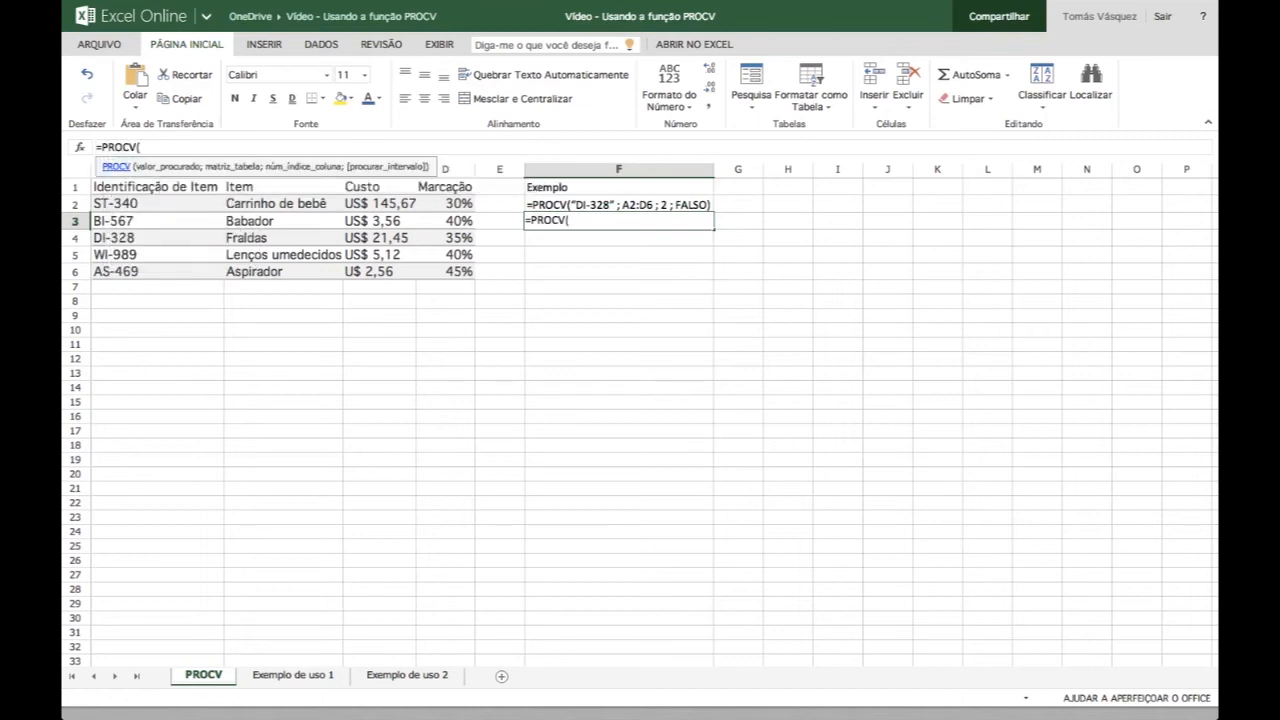
pyautogui.write('"DI-328";')
# - Complete the PROCV formula in F3 with the table range A2:D6, column index 2 and FALSO for an exact match
pyautogui.moveTo(120, 204); pyautogui.dragTo(441, 279)
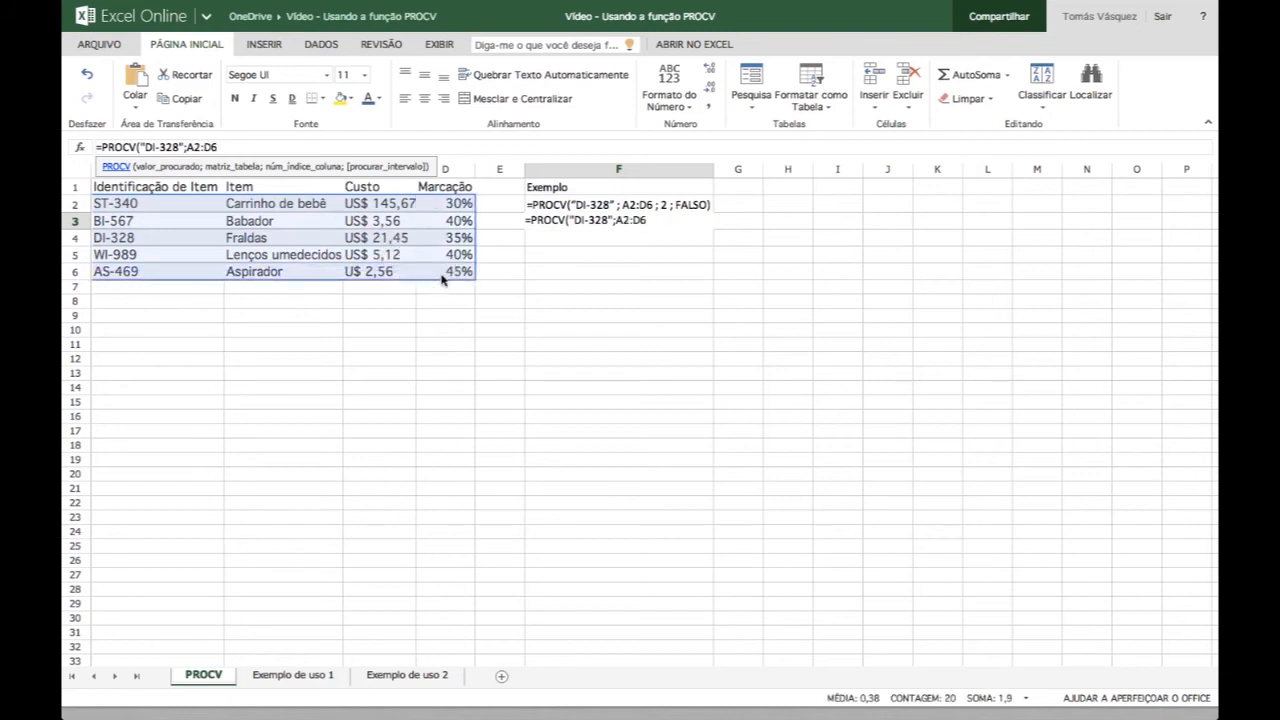
pyautogui.write(';2')
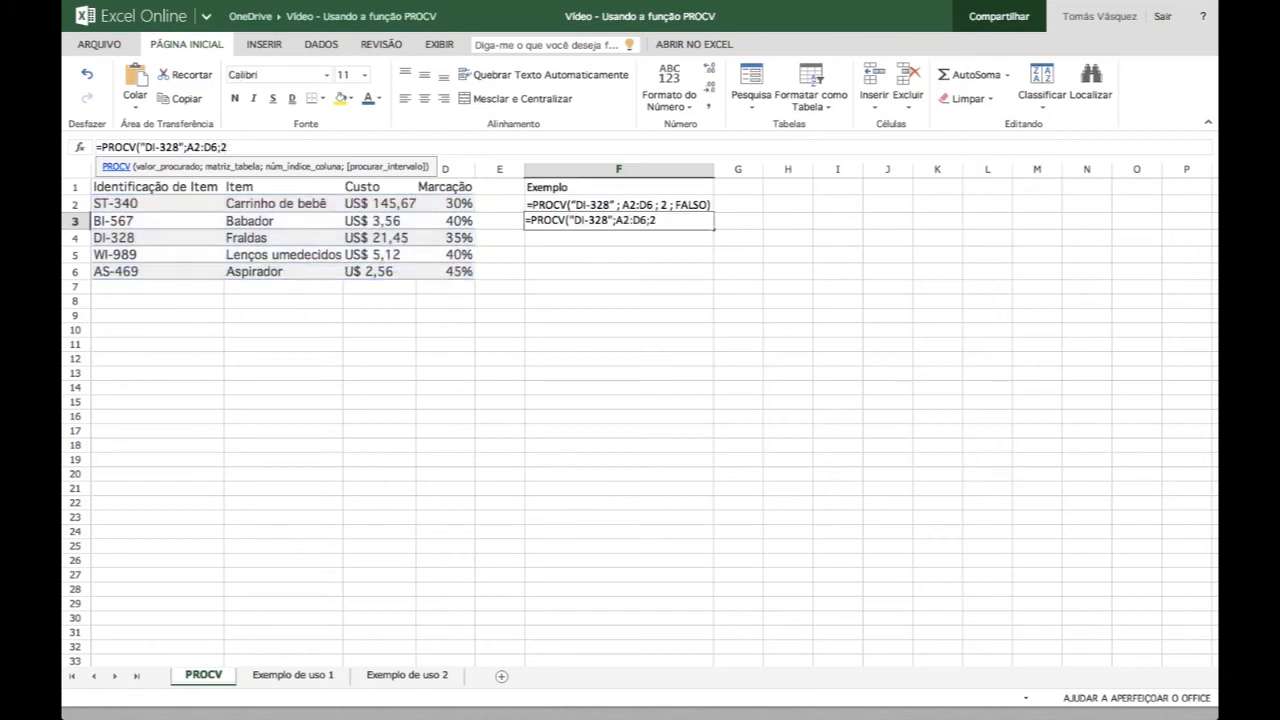
pyautogui.write(';FALSO')
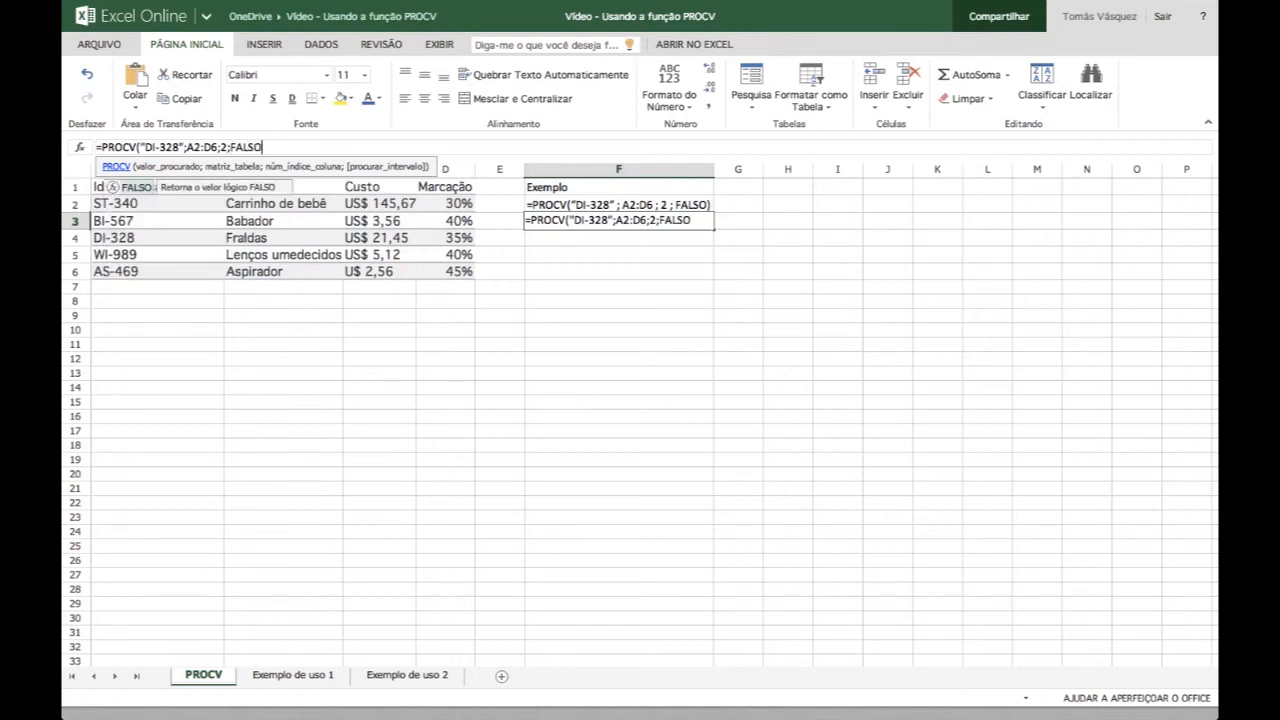
pyautogui.write(')')
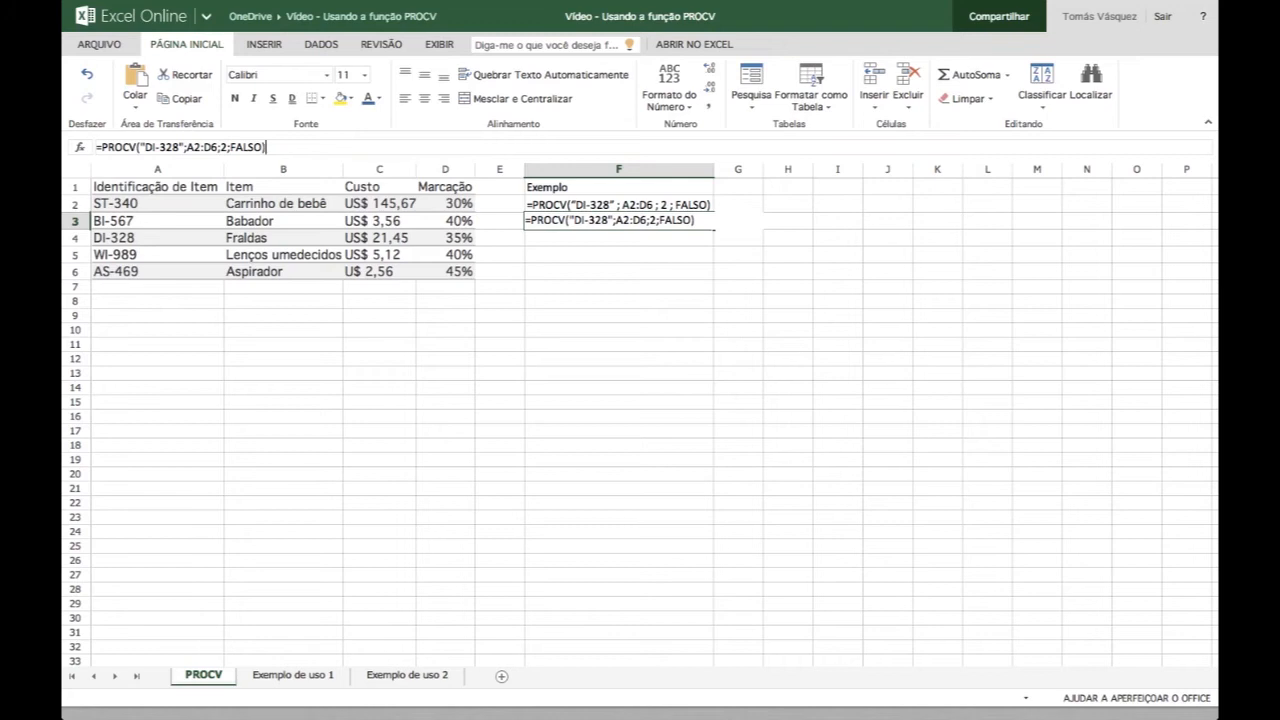
pyautogui.press('Return')
# - Check the formula result in F3 against the item ID and item name in the DI-328 row
pyautogui.click(619, 222)
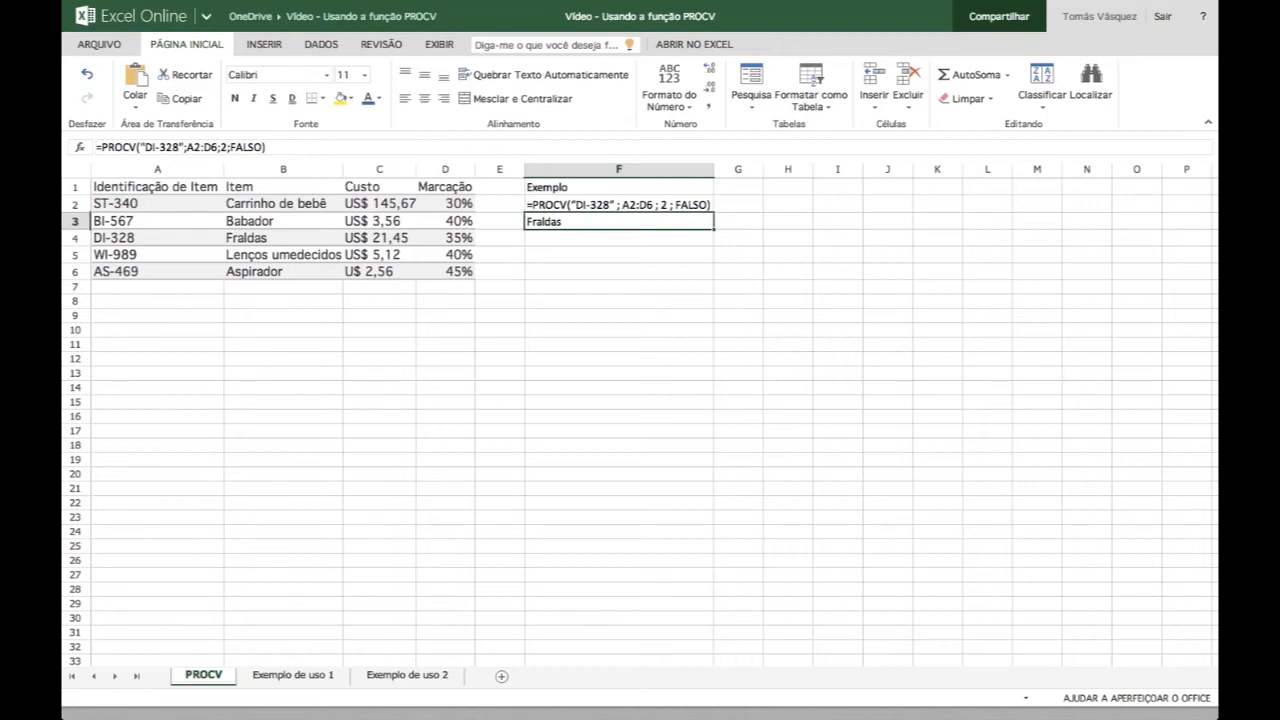
pyautogui.press('Left')
pyautogui.press('Left')
pyautogui.press('Left')
pyautogui.press('Left')
pyautogui.press('Left')
pyautogui.press('Down')
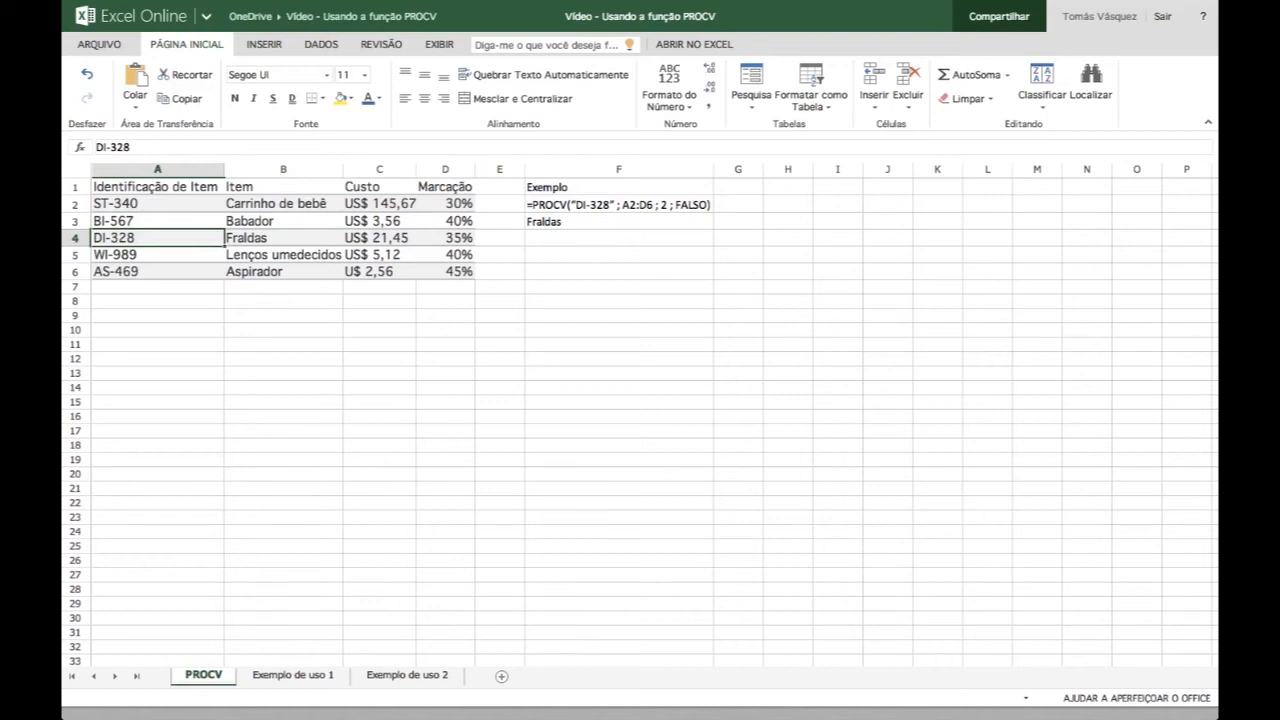
pyautogui.press('Right')
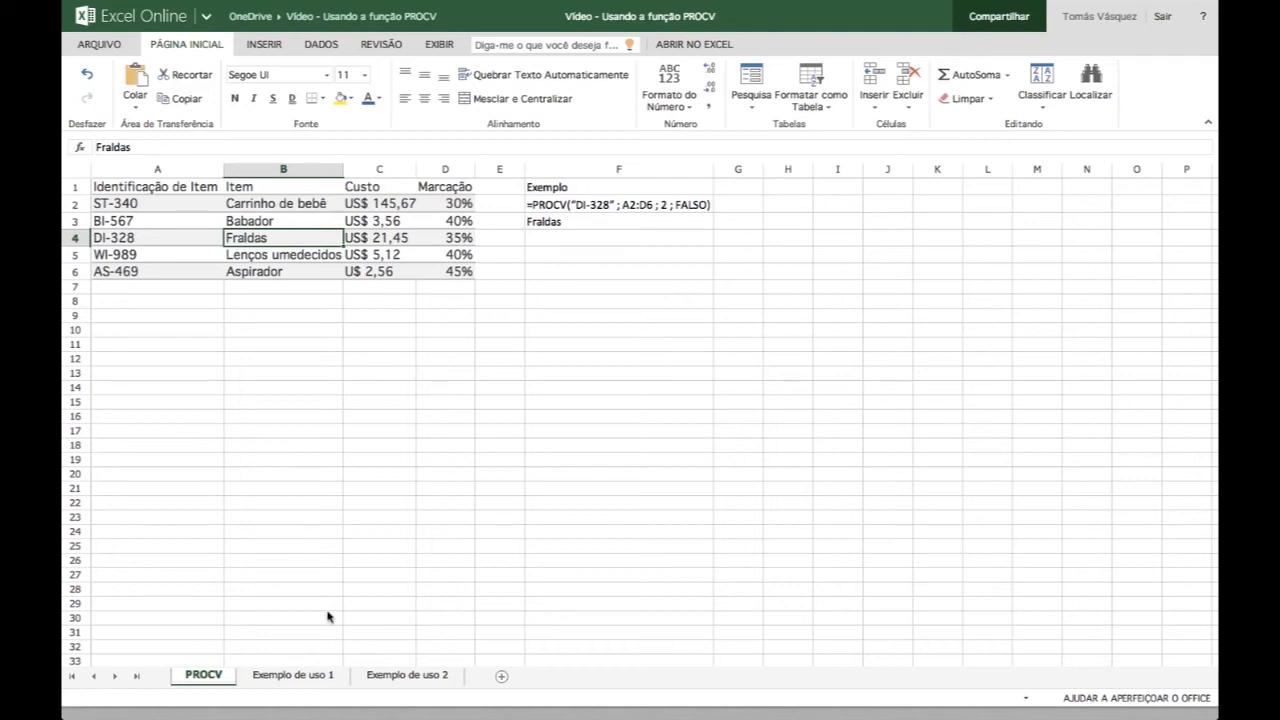
# - Go to the sheet Exemplo de uso 1 and review the product detail labels from Identificação de Item to Marcação
pyautogui.click(292, 676)
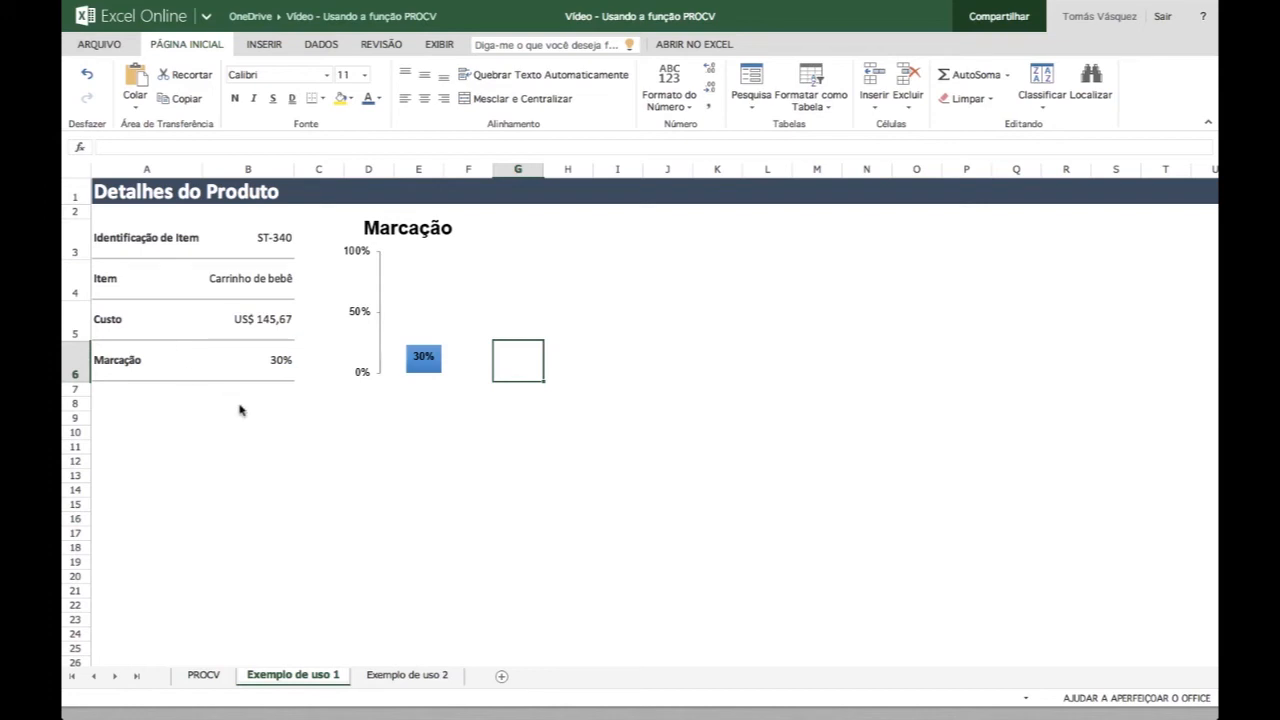
pyautogui.click(128, 246)
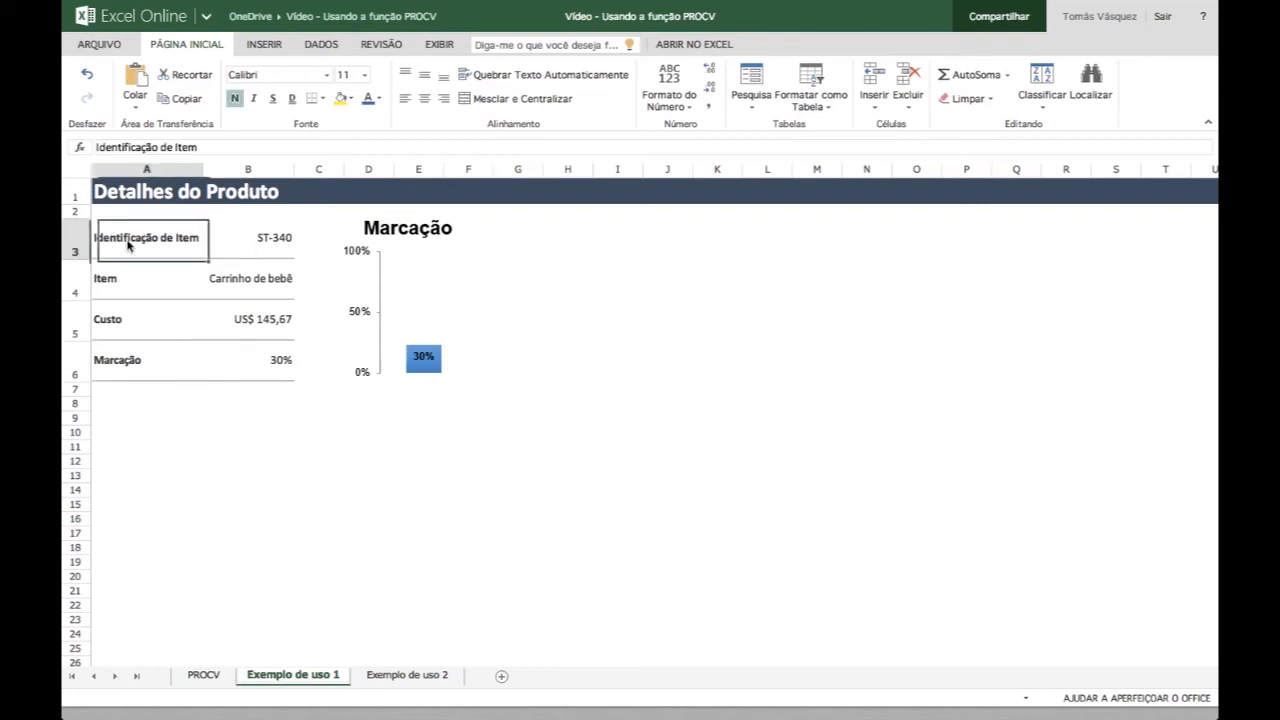
pyautogui.press('Down')
pyautogui.press('Down')
pyautogui.press('Down')
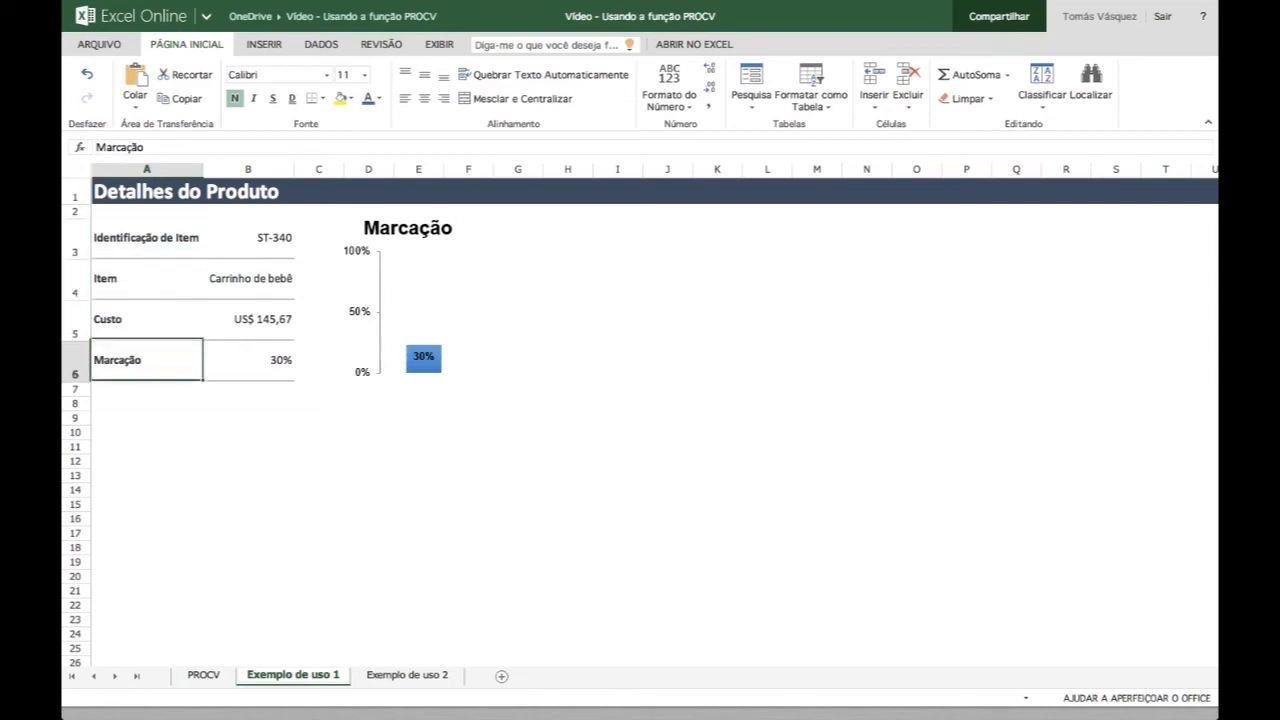
pyautogui.press('Up')
pyautogui.press('Up')
pyautogui.press('Up')
pyautogui.press('Up')
pyautogui.press('Down')
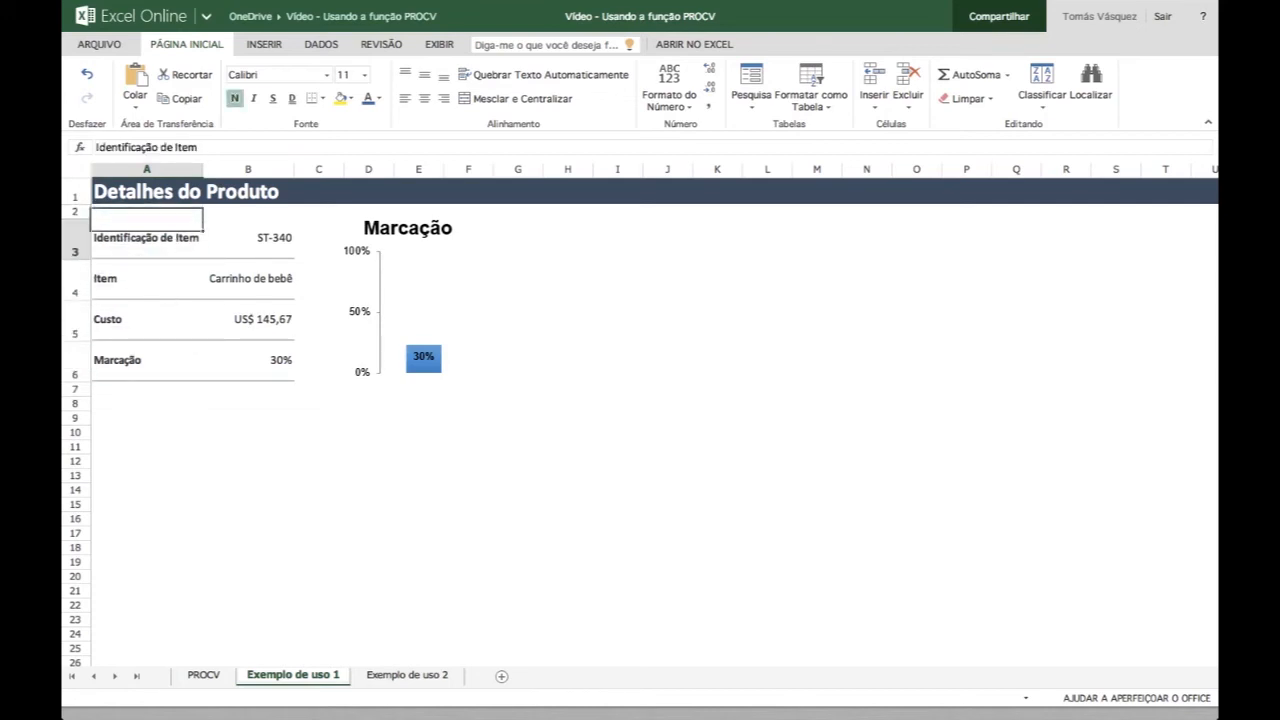
# - View the item IDs offered in the list of cell B3 and close it without choosing one
pyautogui.press('Right')
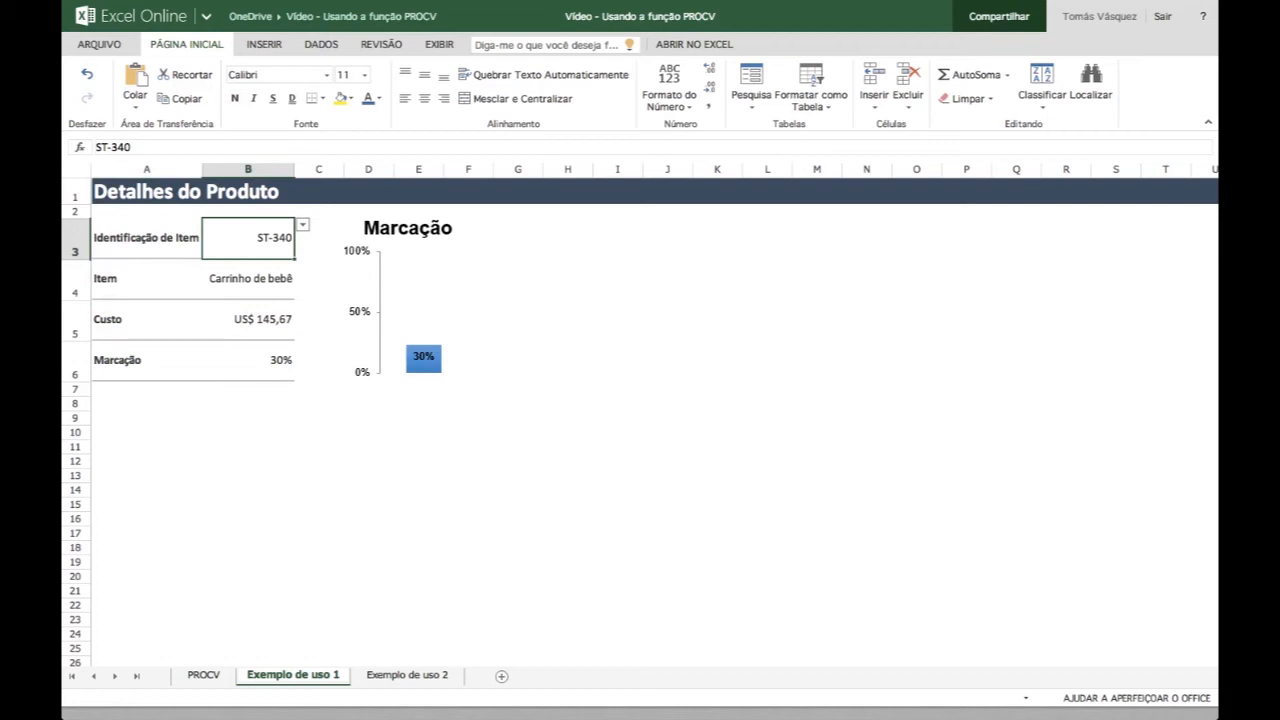
pyautogui.click(304, 226)
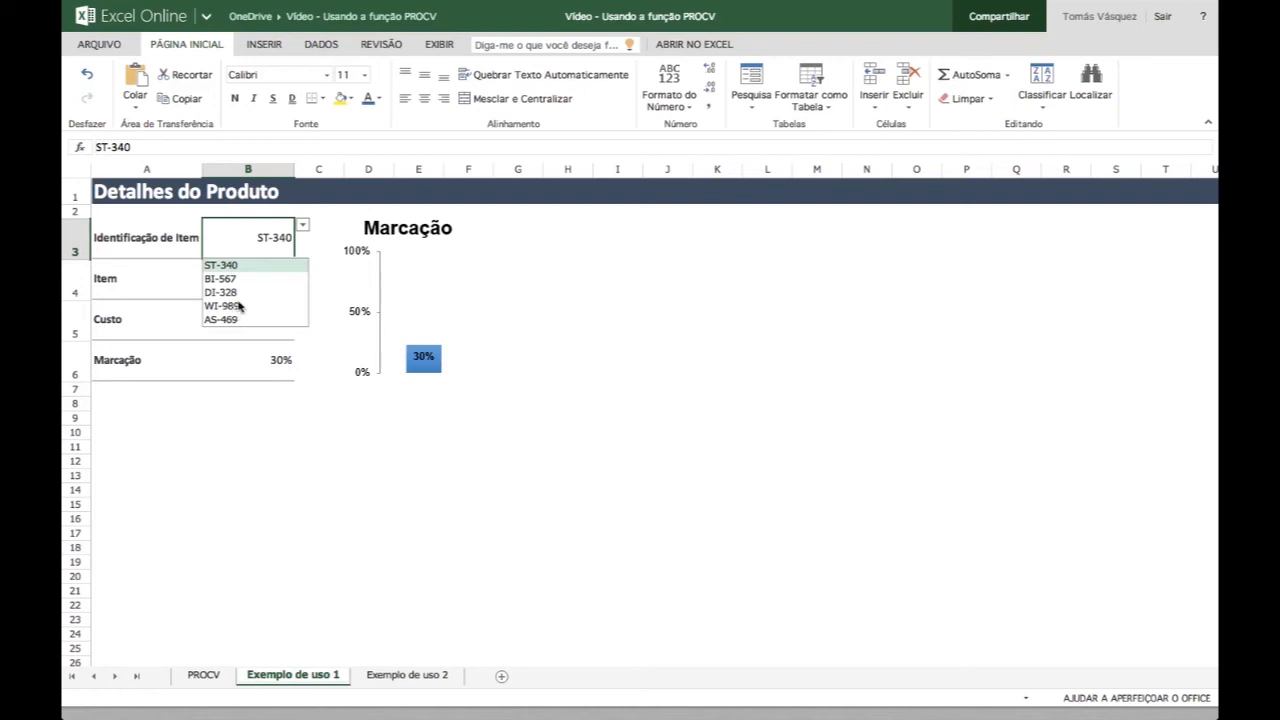
pyautogui.click(245, 418)
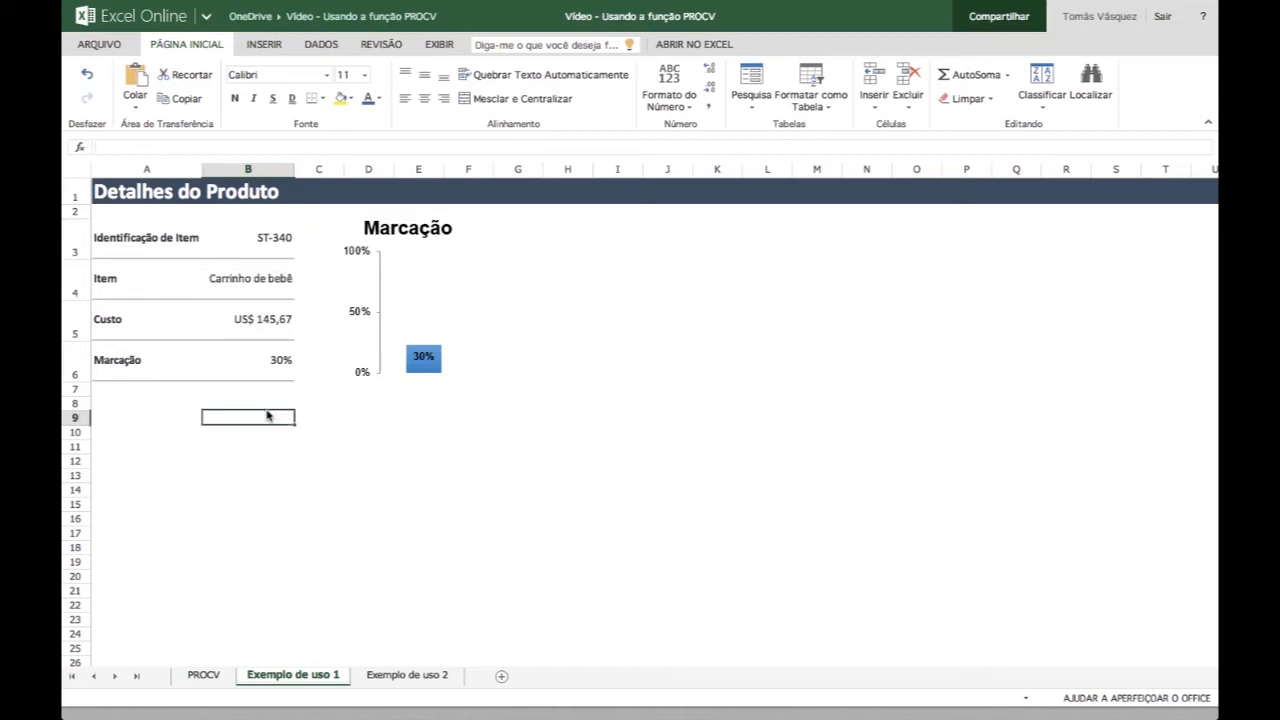
pyautogui.click(266, 237)
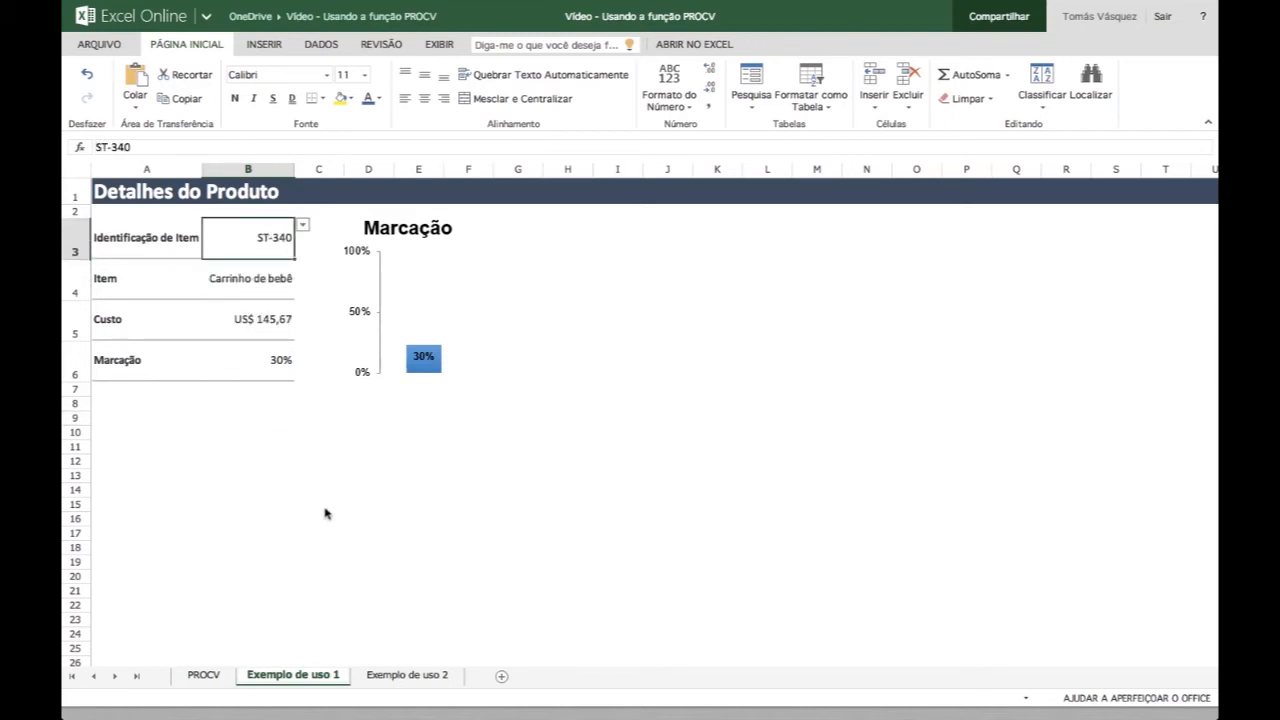
# - Inspect the PROCV formula in the Item cell B4 and its lookup value reference to cell B3
pyautogui.press('Down')
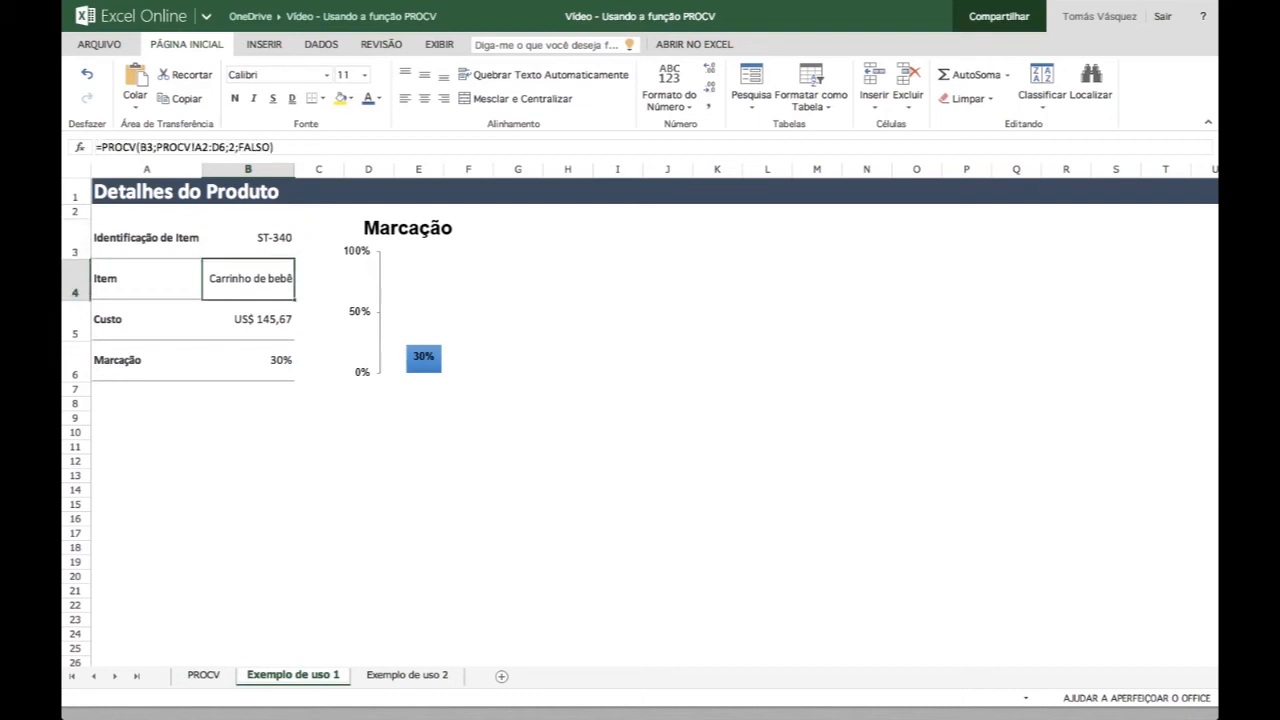
pyautogui.press('Down')
pyautogui.press('Up')
pyautogui.press('Up')
pyautogui.press('Down')
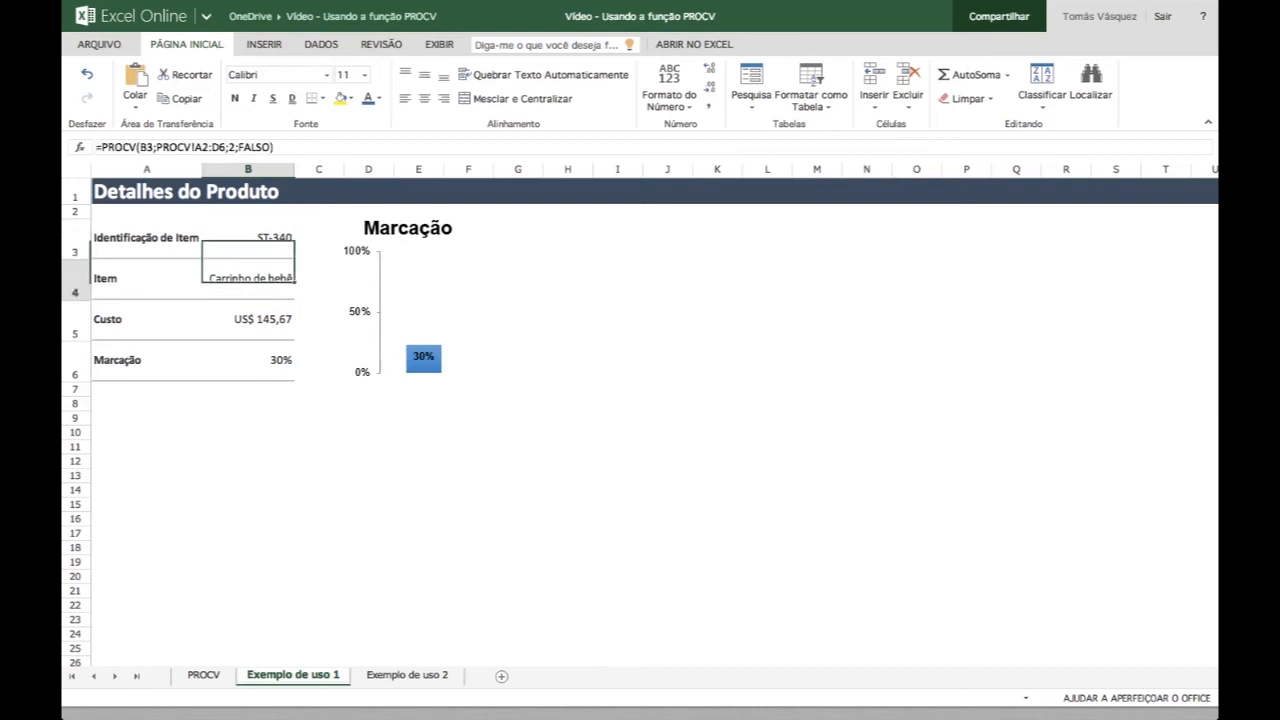
pyautogui.click(294, 146)
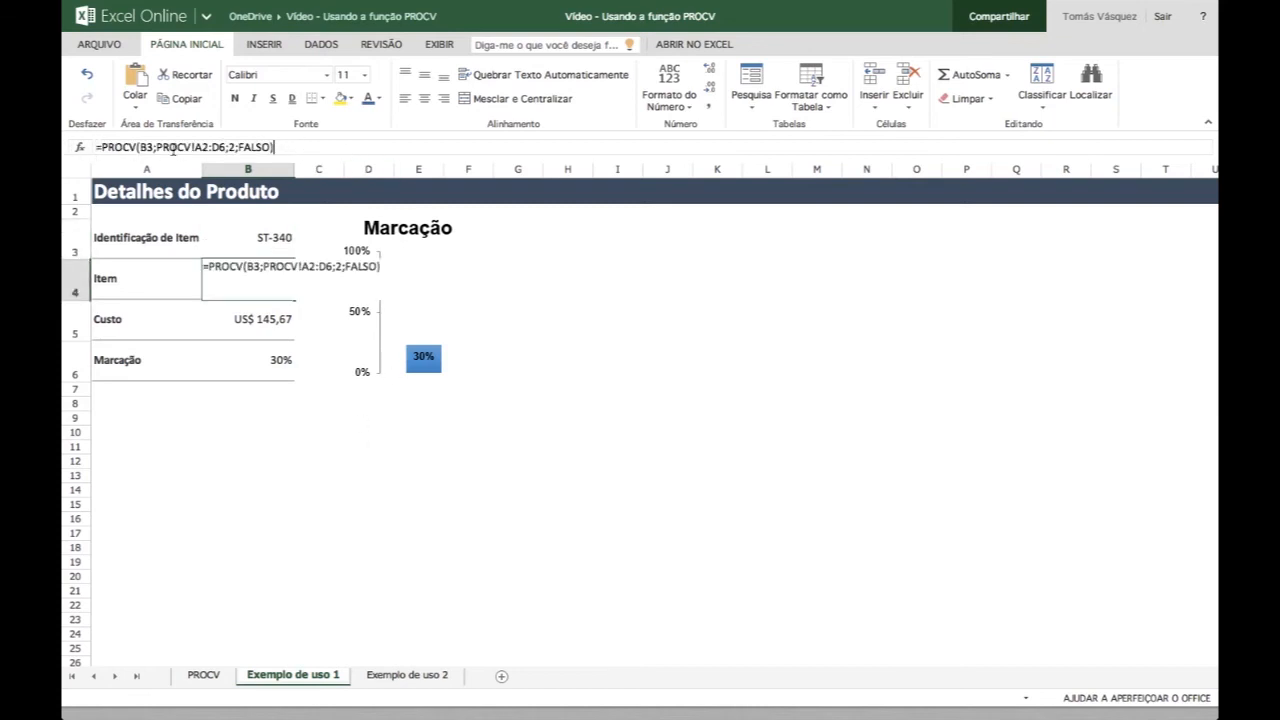
pyautogui.press('Return')
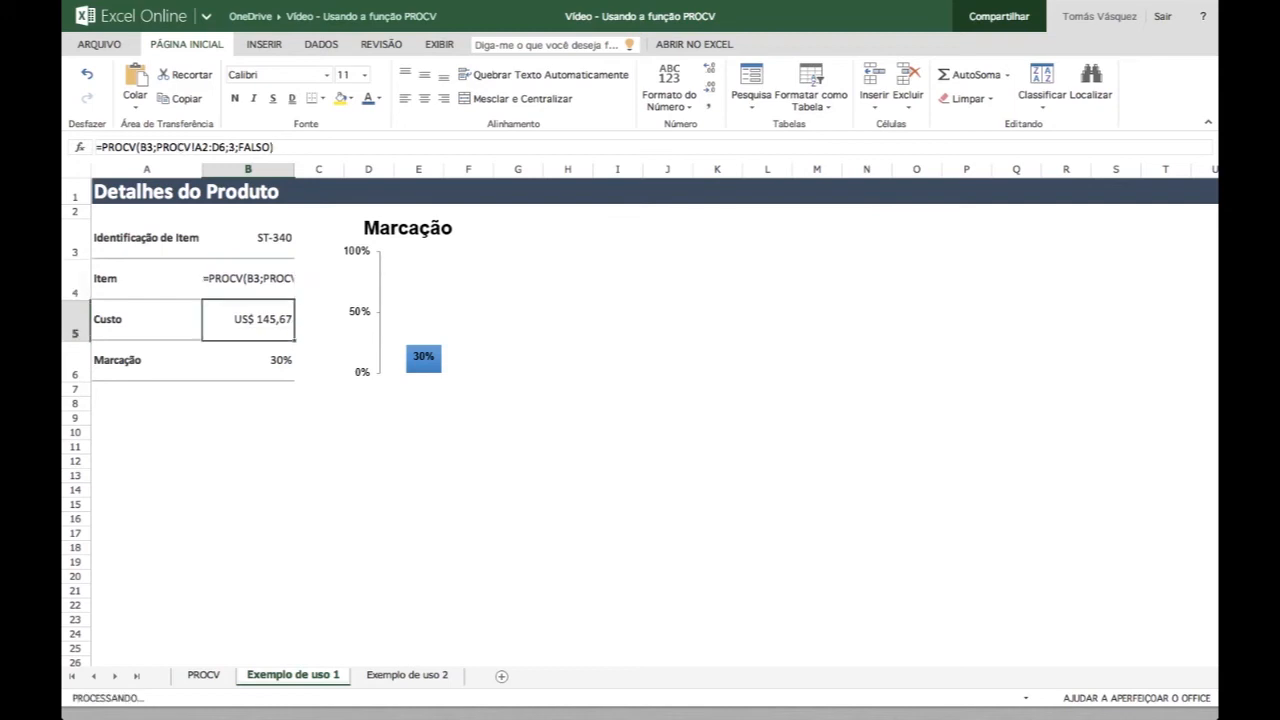
pyautogui.press('Up')
pyautogui.press('Up')
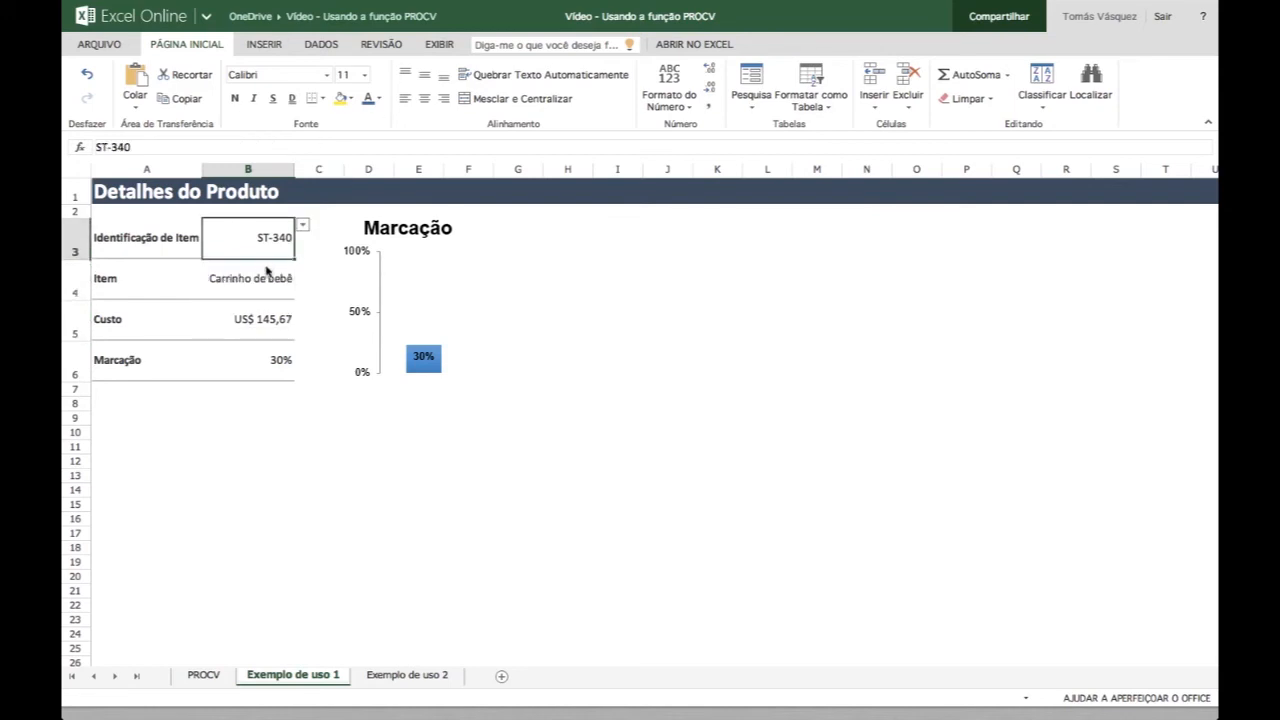
# - Examine the PROCV sheet reference and the column index in B4's formula, leaving the formula unedited
pyautogui.click(275, 271)
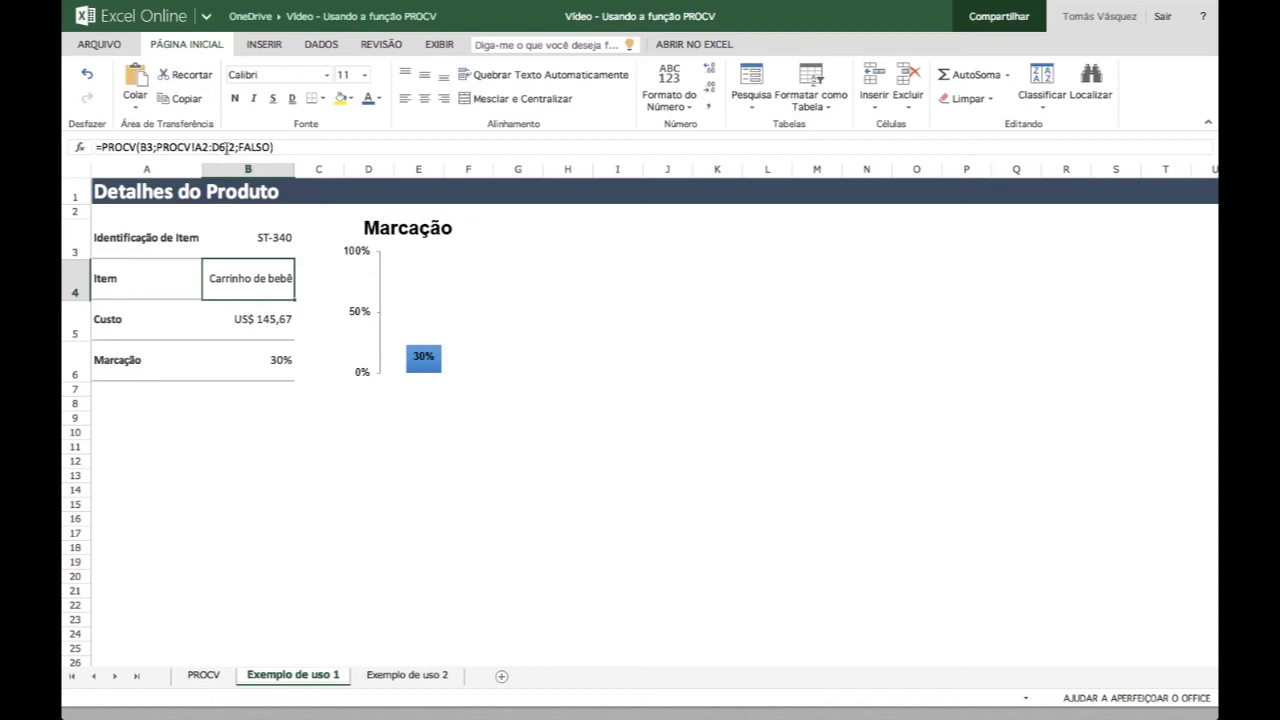
pyautogui.click(190, 147)
pyautogui.moveTo(190, 147); pyautogui.dragTo(162, 147)
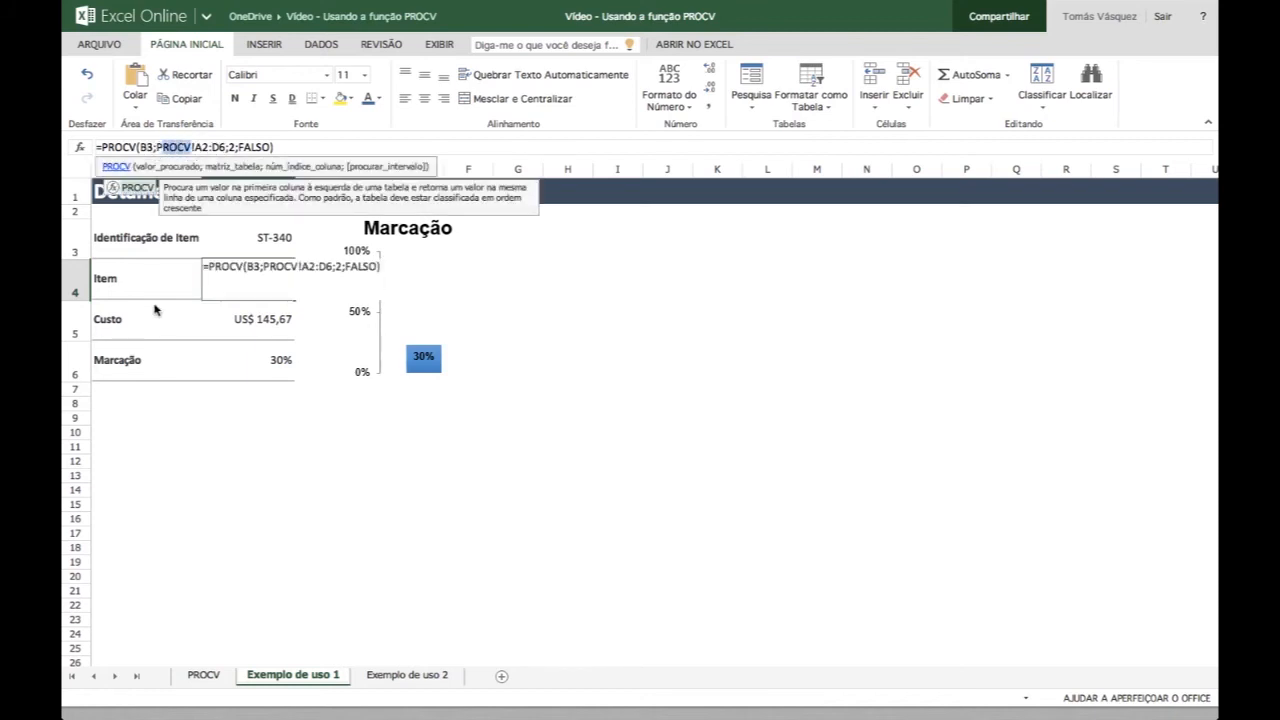
pyautogui.click(234, 147)
pyautogui.press('Escape')
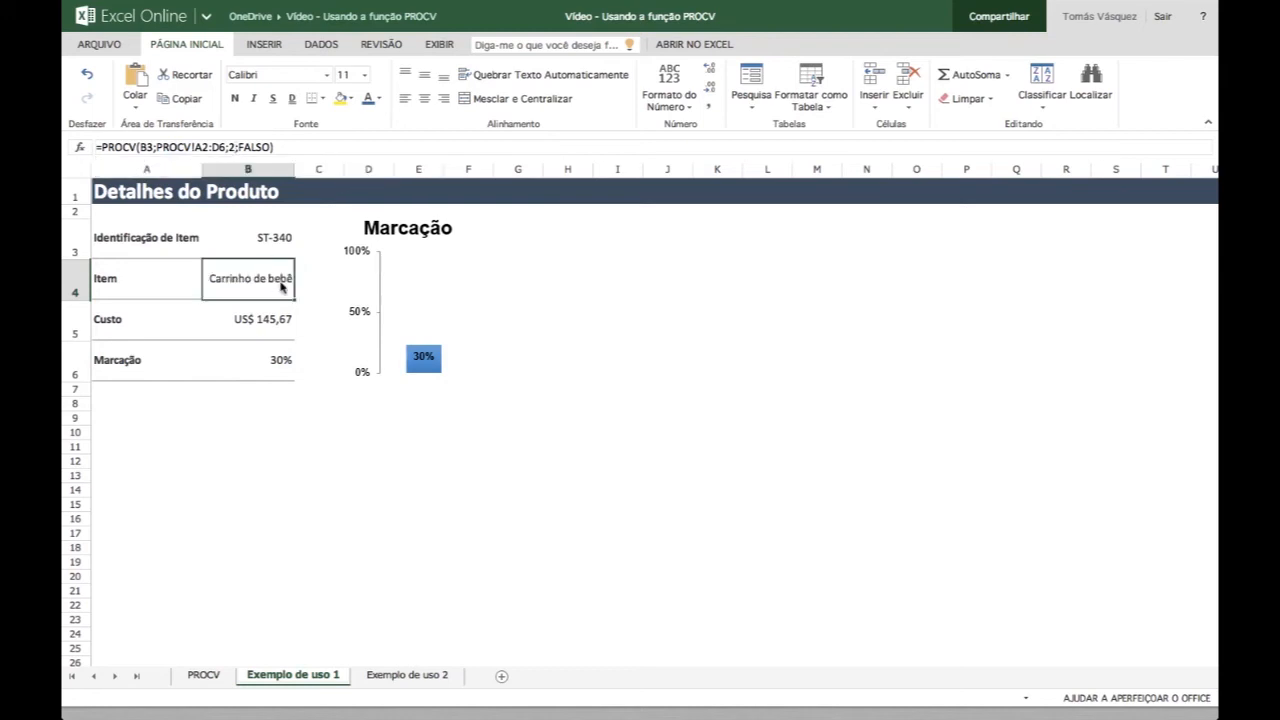
pyautogui.click(104, 278)
pyautogui.click(256, 279)
# - Inspect the column index in the PROCV formulas for Custo in B5 and Marcação in B6
pyautogui.click(265, 325)
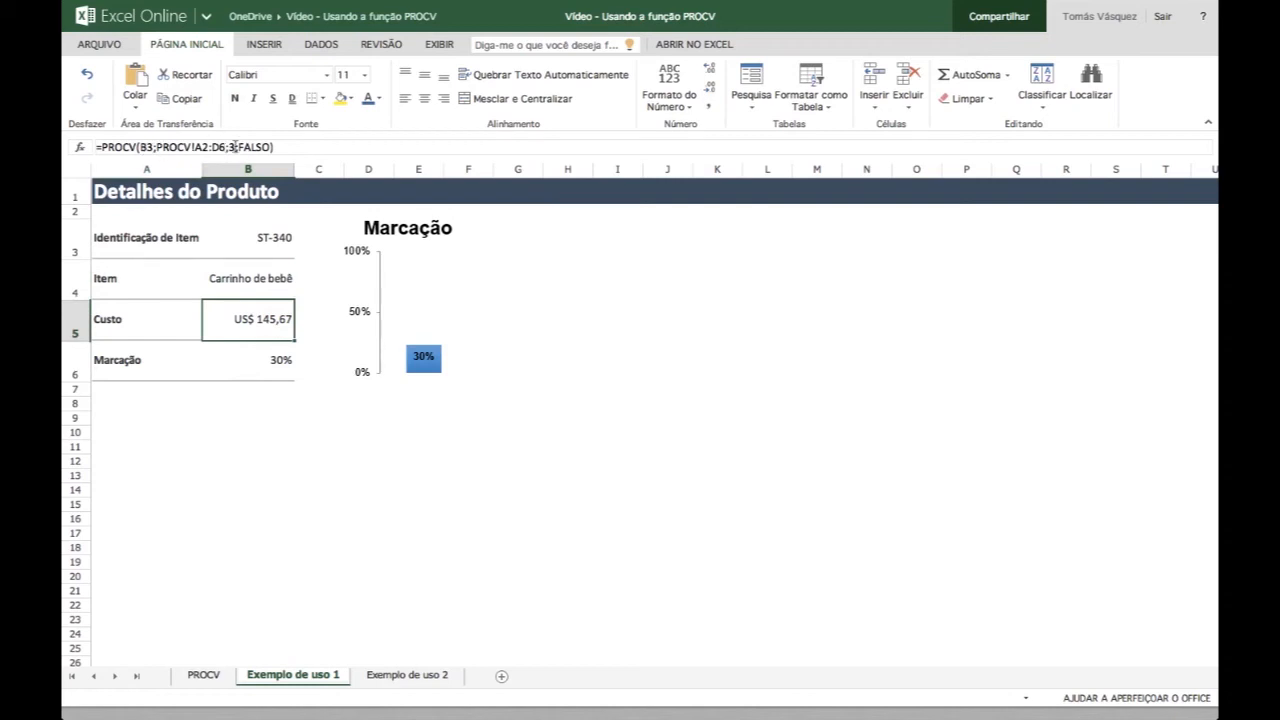
pyautogui.click(234, 147)
pyautogui.press('Escape')
pyautogui.click(131, 325)
pyautogui.click(281, 363)
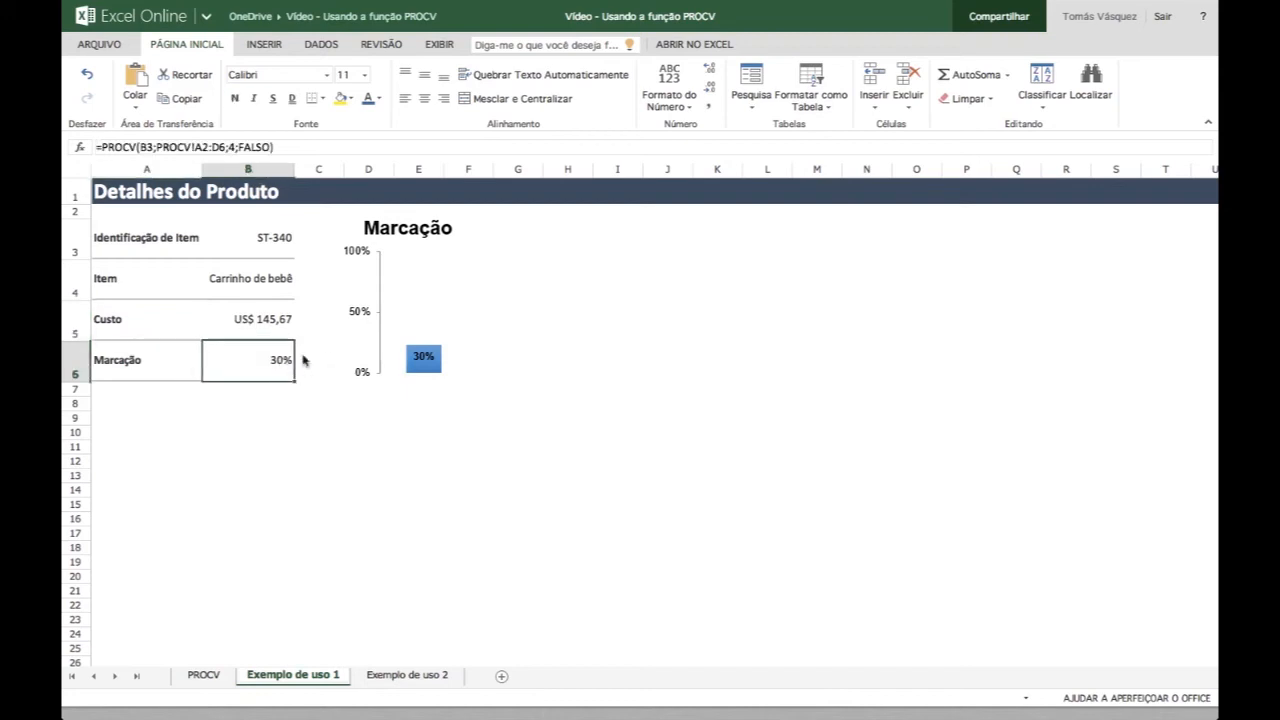
pyautogui.click(164, 378)
# - Choose item ID DI-328 from the list of the Identificação de Item cell B3
pyautogui.click(287, 237)
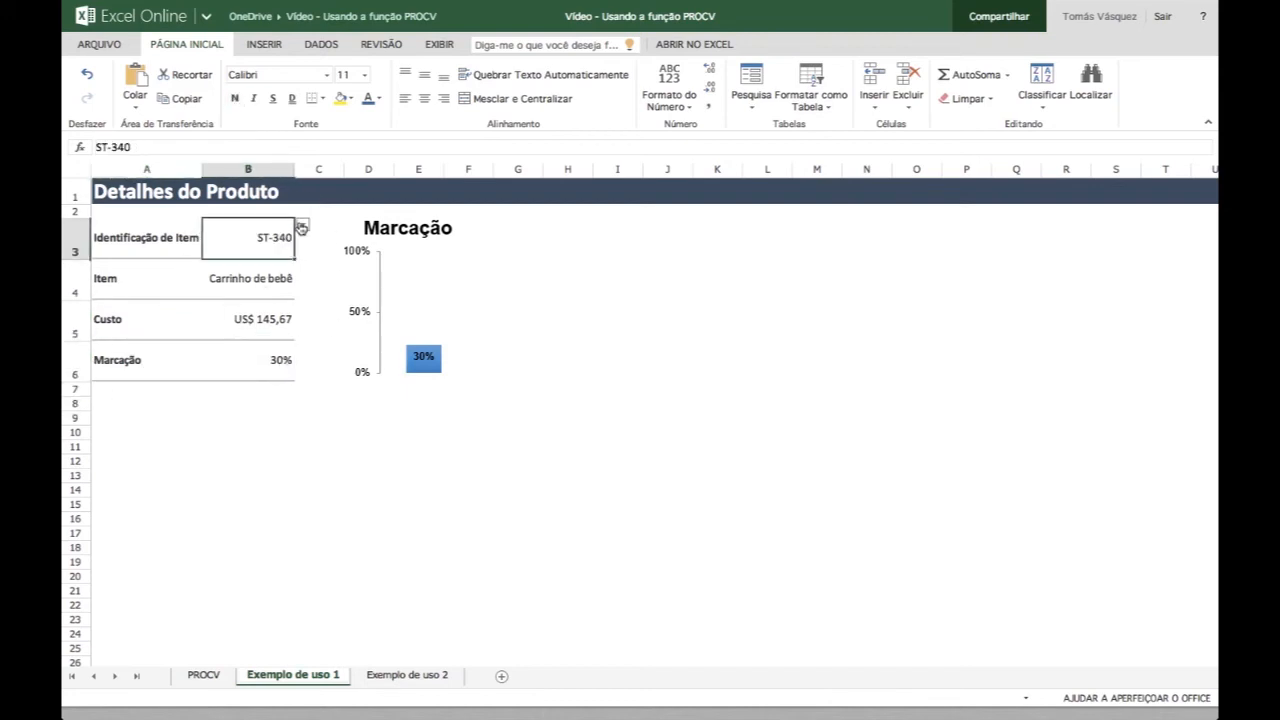
pyautogui.click(303, 225)
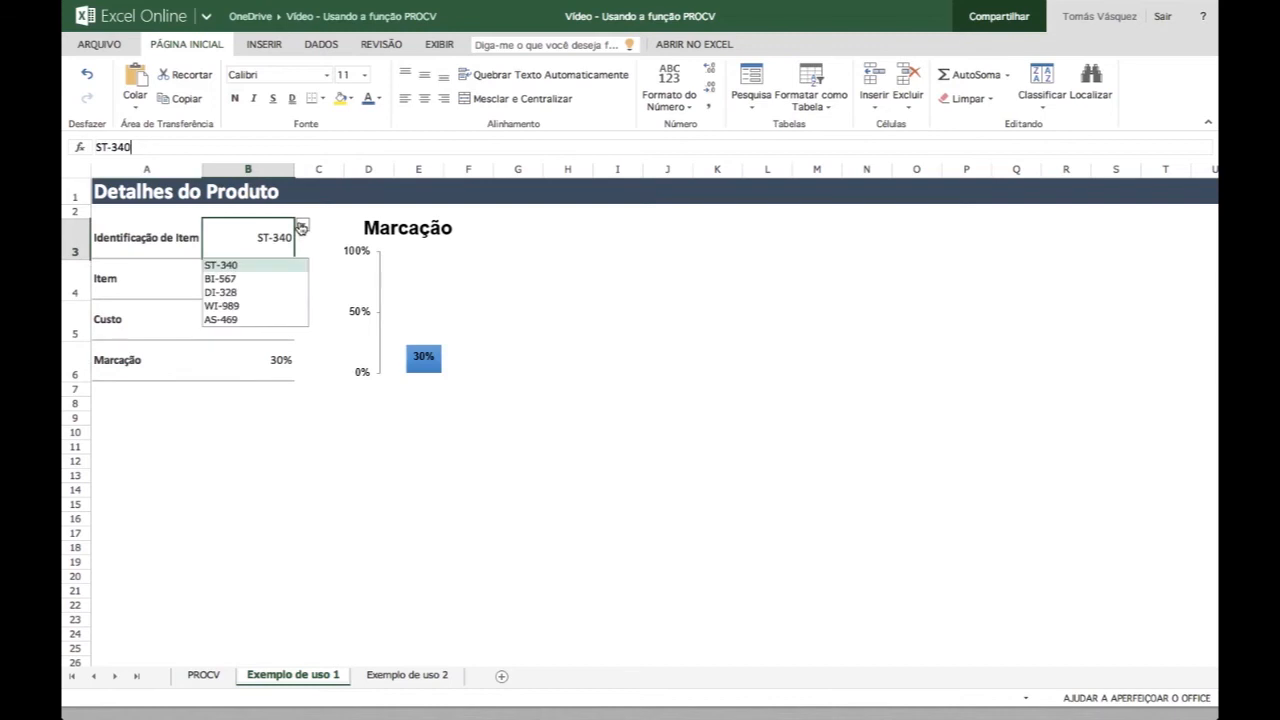
pyautogui.click(222, 292)
pyautogui.press('Return')
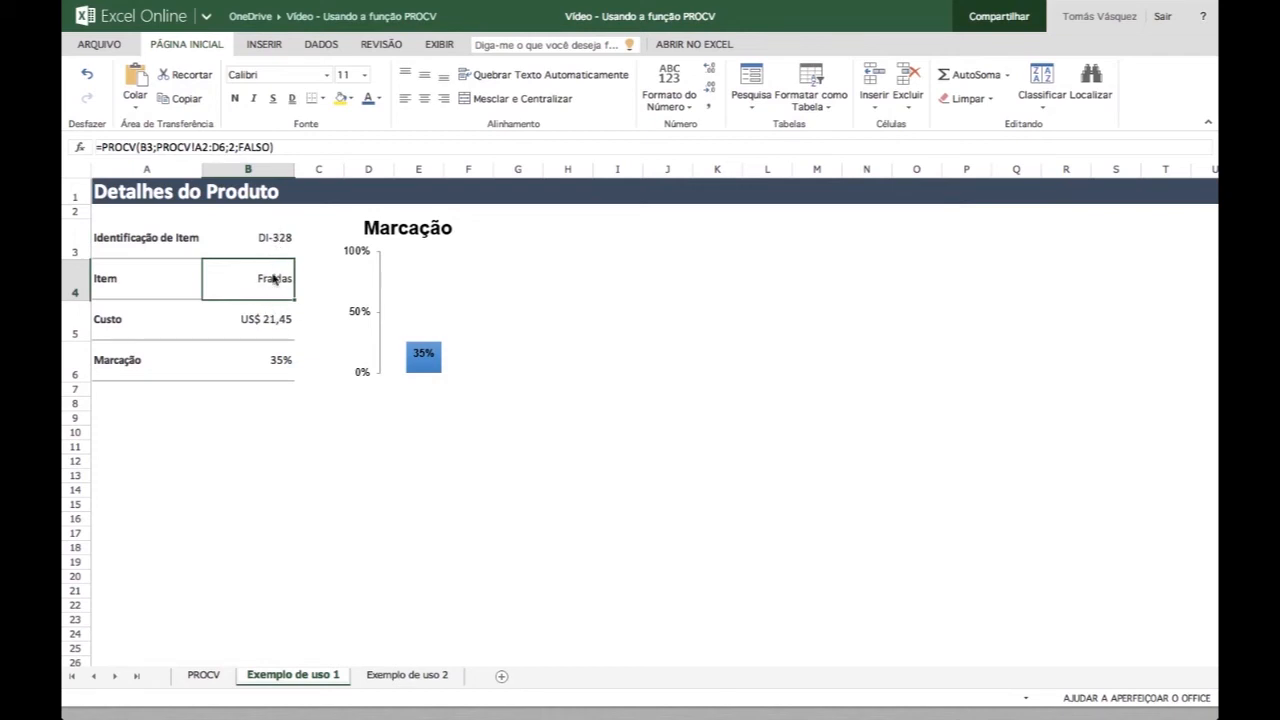
# - Review the Item, Custo and Marcação cells B4 to B6 for the selected item ID in B3
pyautogui.click(273, 244)
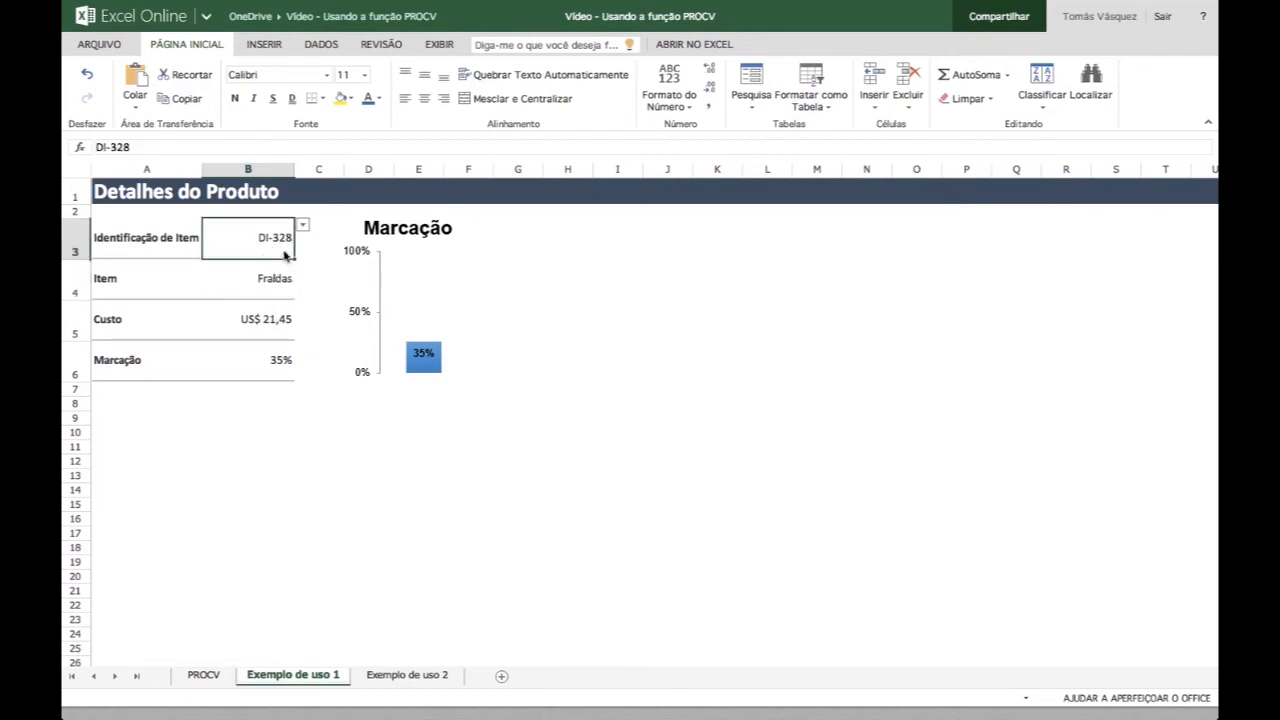
pyautogui.click(266, 284)
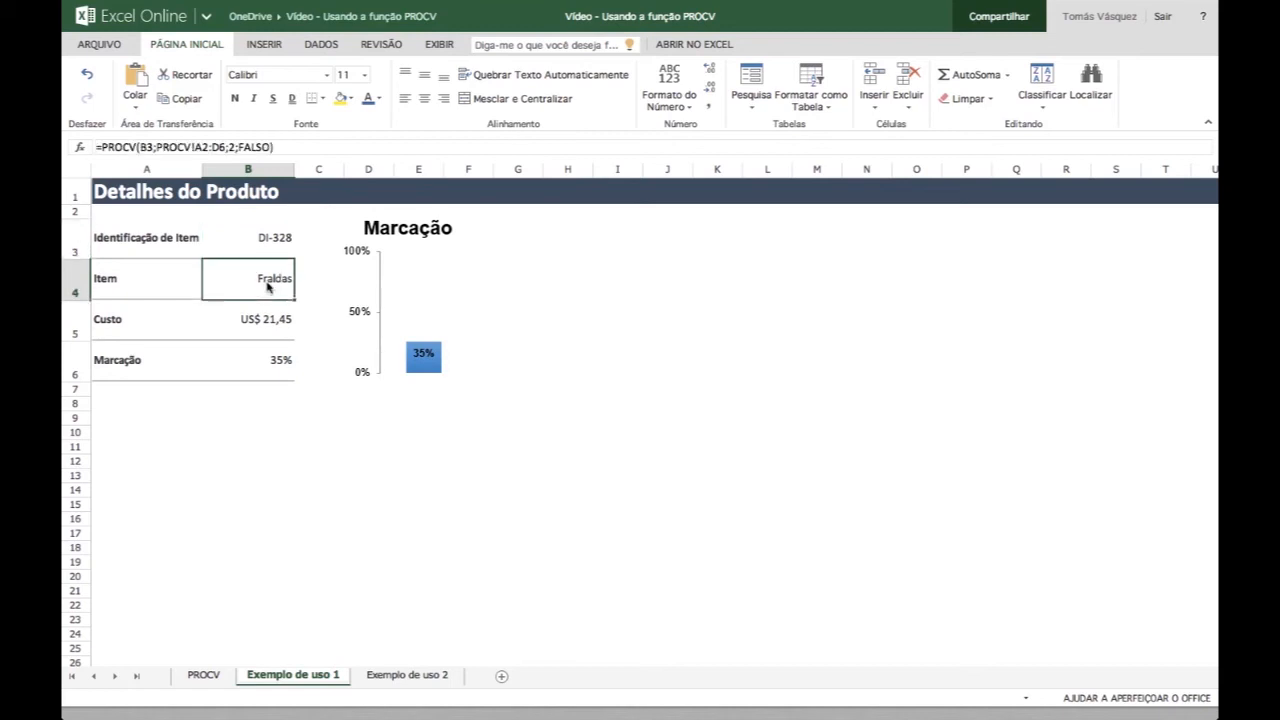
pyautogui.click(265, 324)
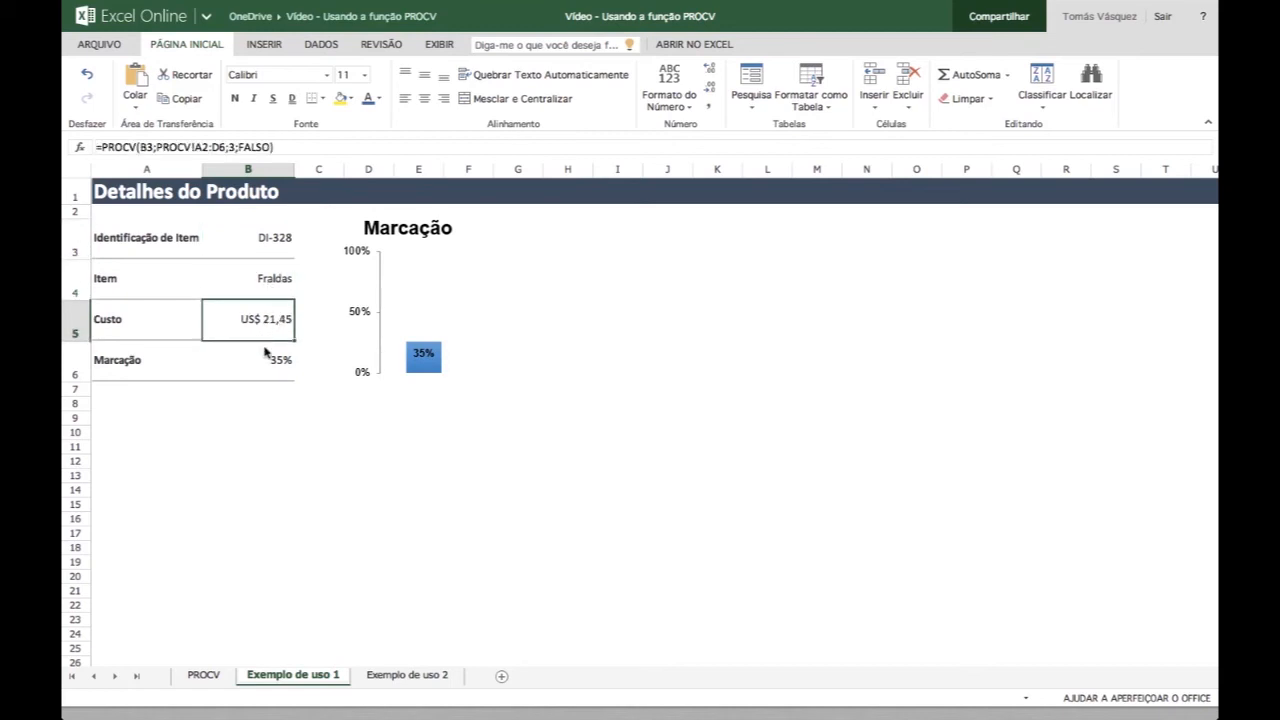
pyautogui.click(267, 366)
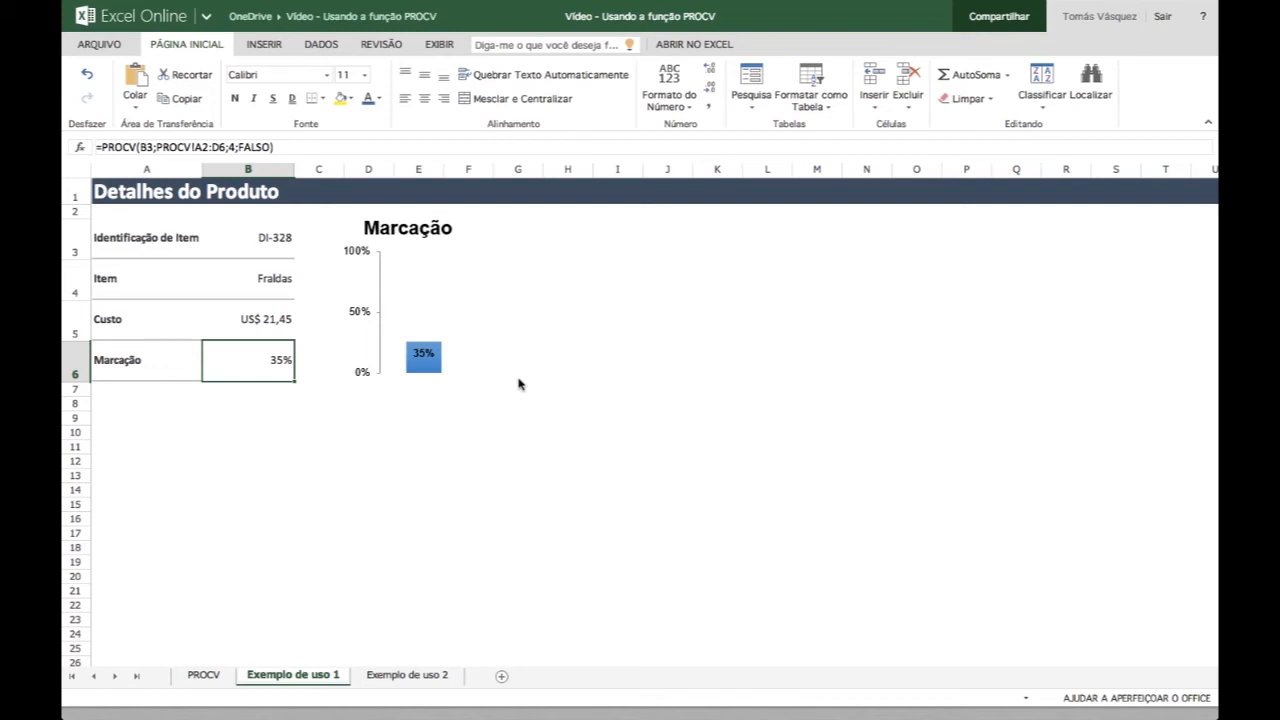
pyautogui.click(262, 243)
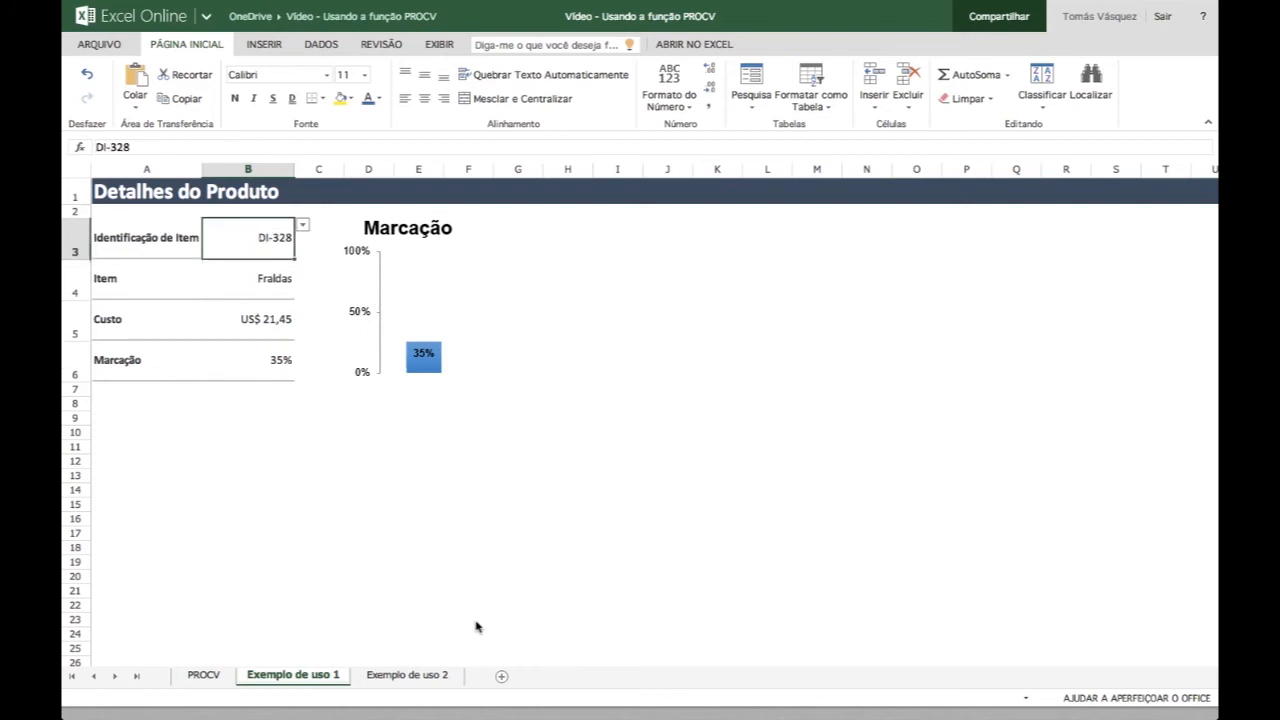
# - View the sales list on the Exemplo de uso 2 sheet and compare it with the product table on the PROCV sheet
pyautogui.click(428, 677)
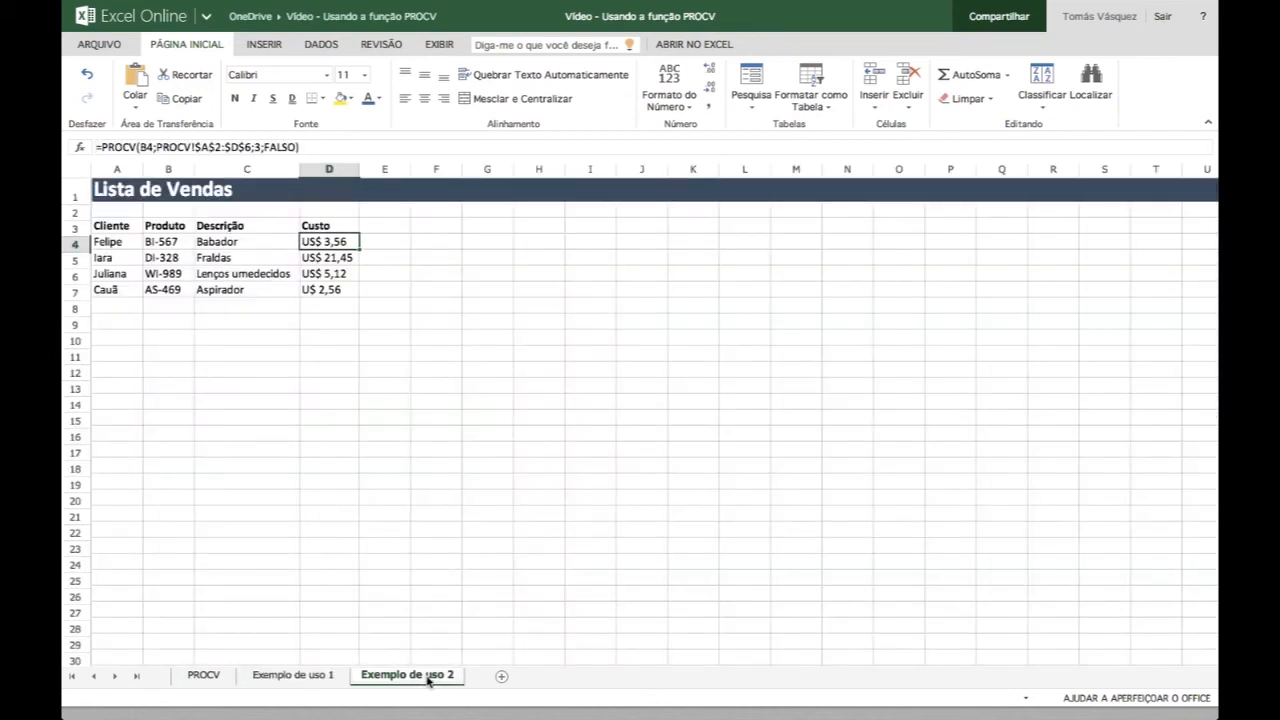
pyautogui.press('Left')
pyautogui.press('Left')
pyautogui.press('Left')
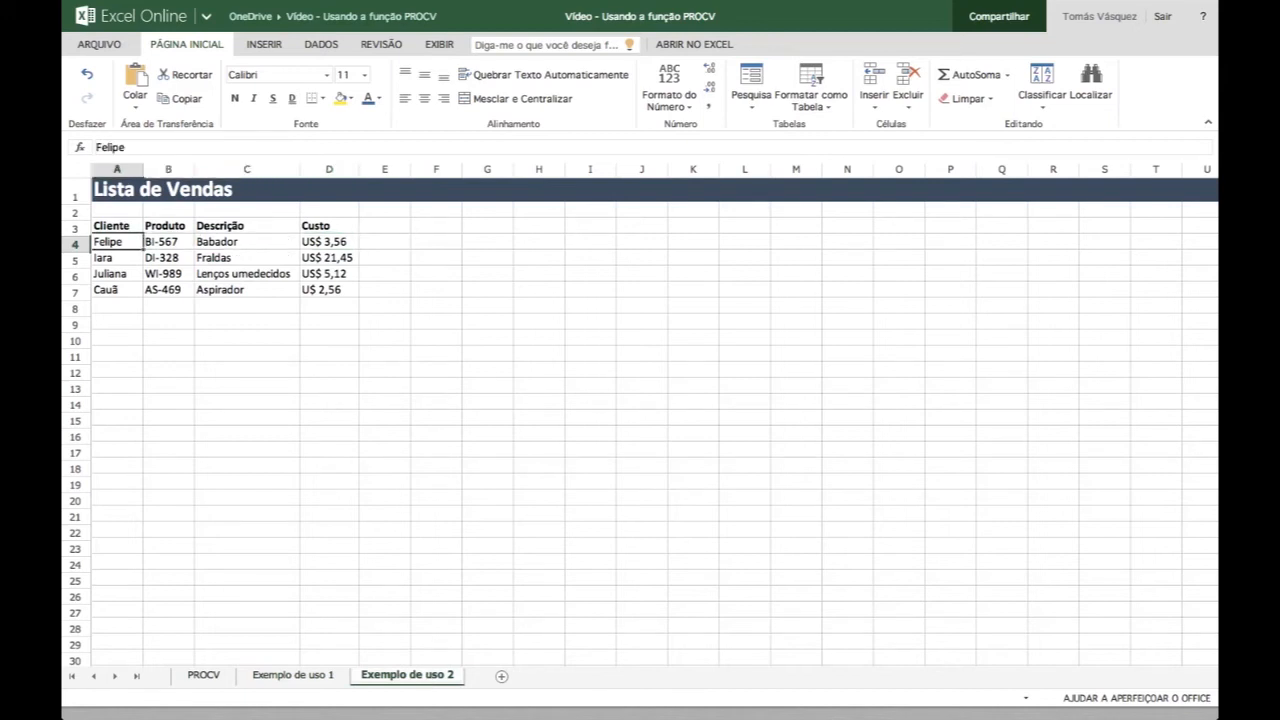
pyautogui.click(204, 676)
pyautogui.click(136, 188)
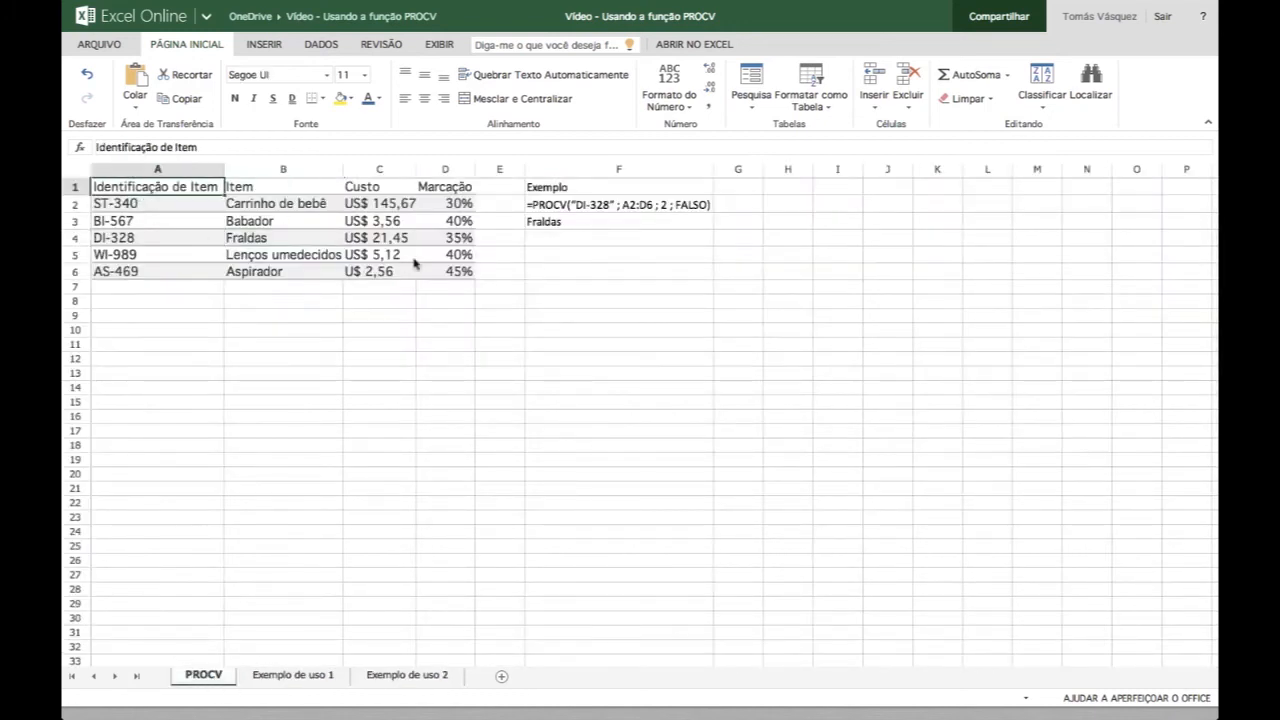
pyautogui.click(398, 678)
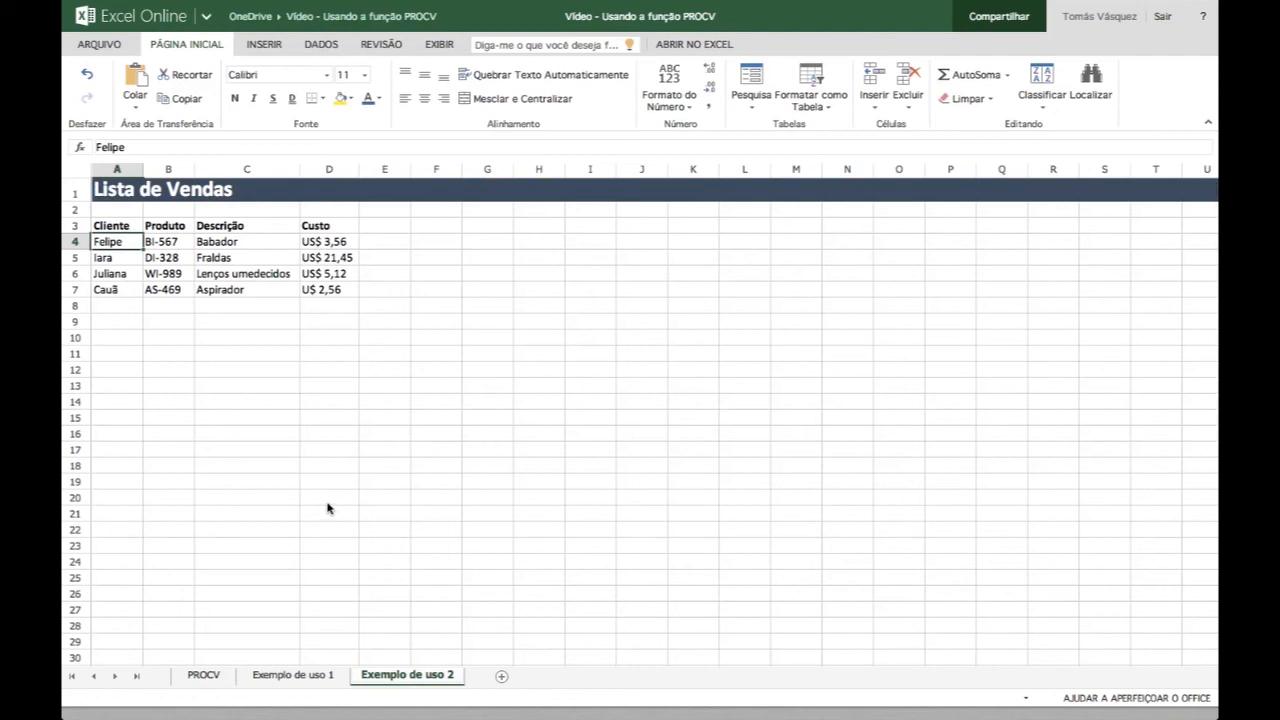
# - Inspect the first sale's Cliente and Produto cells and the lookup value reference in C4's PROCV formula, leaving the formula unedited
pyautogui.press('Right')
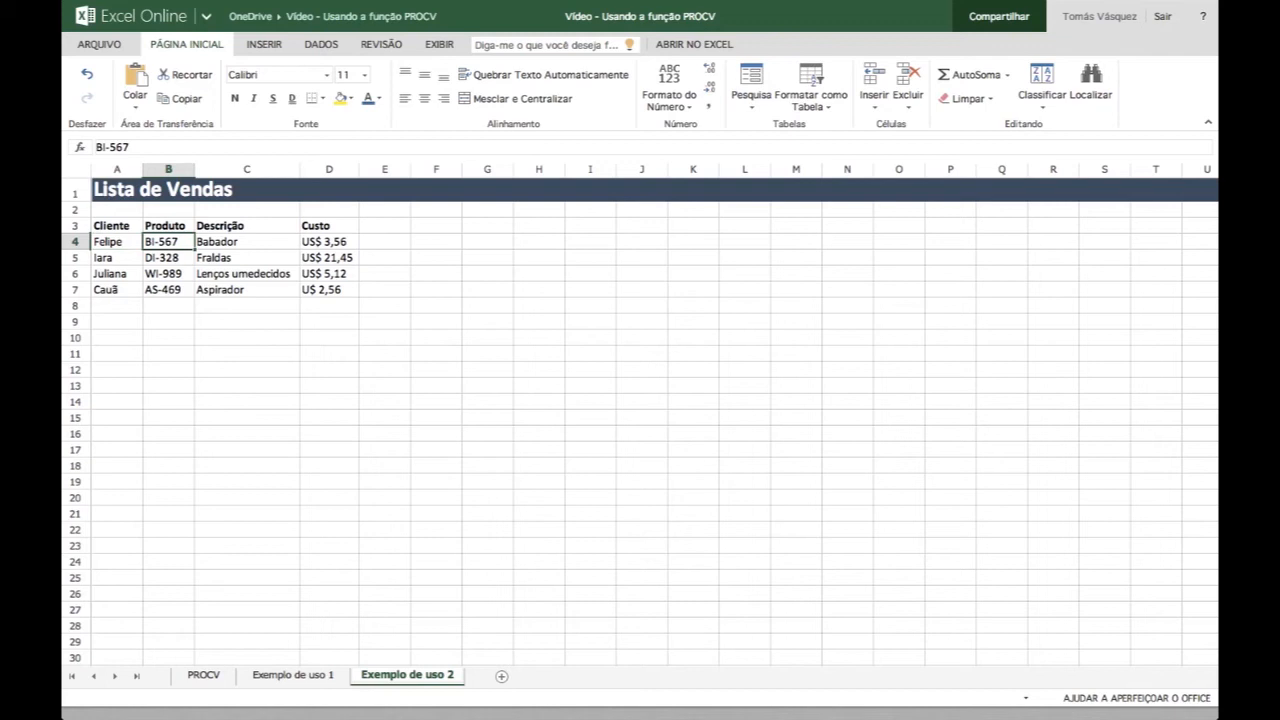
pyautogui.press('Left')
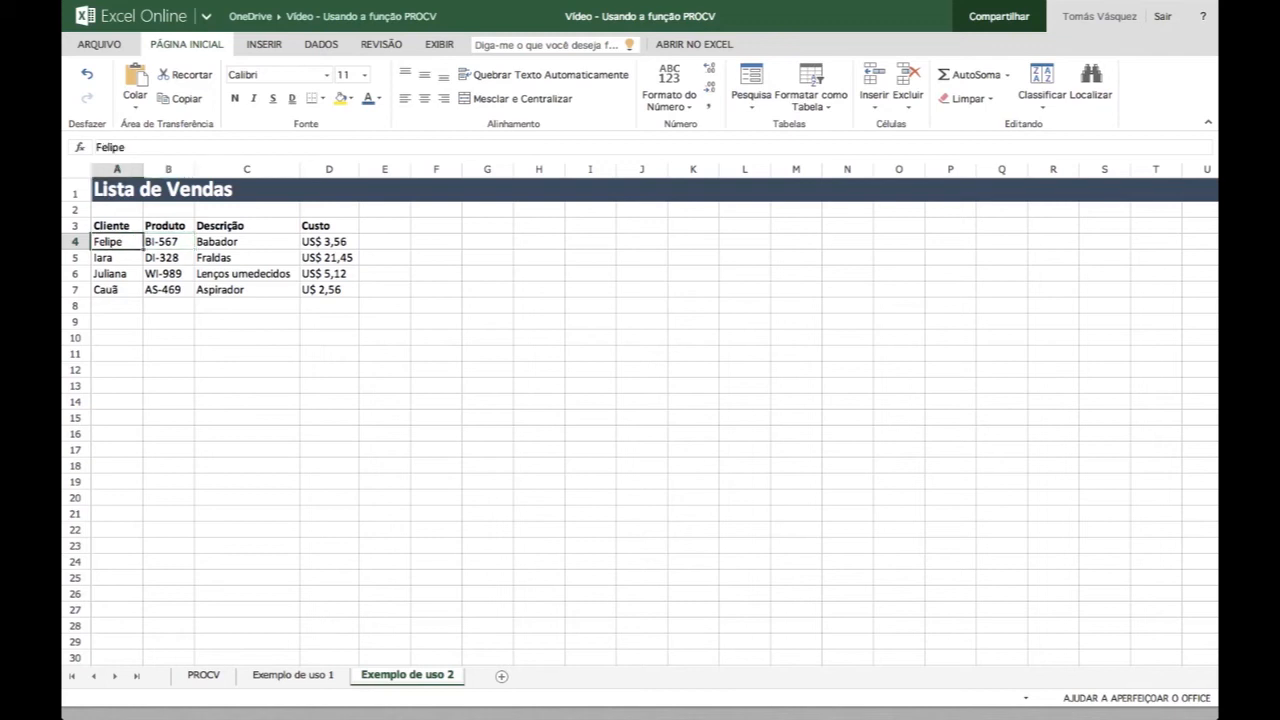
pyautogui.press('Right')
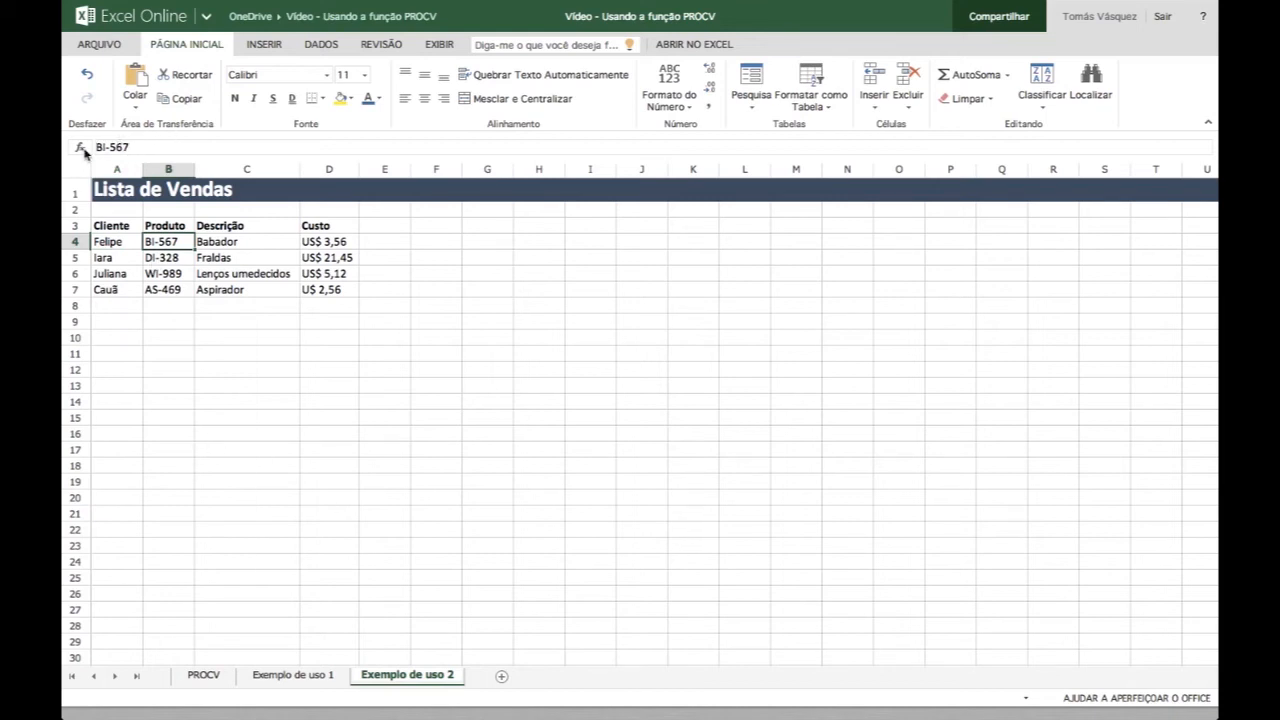
pyautogui.press('Right')
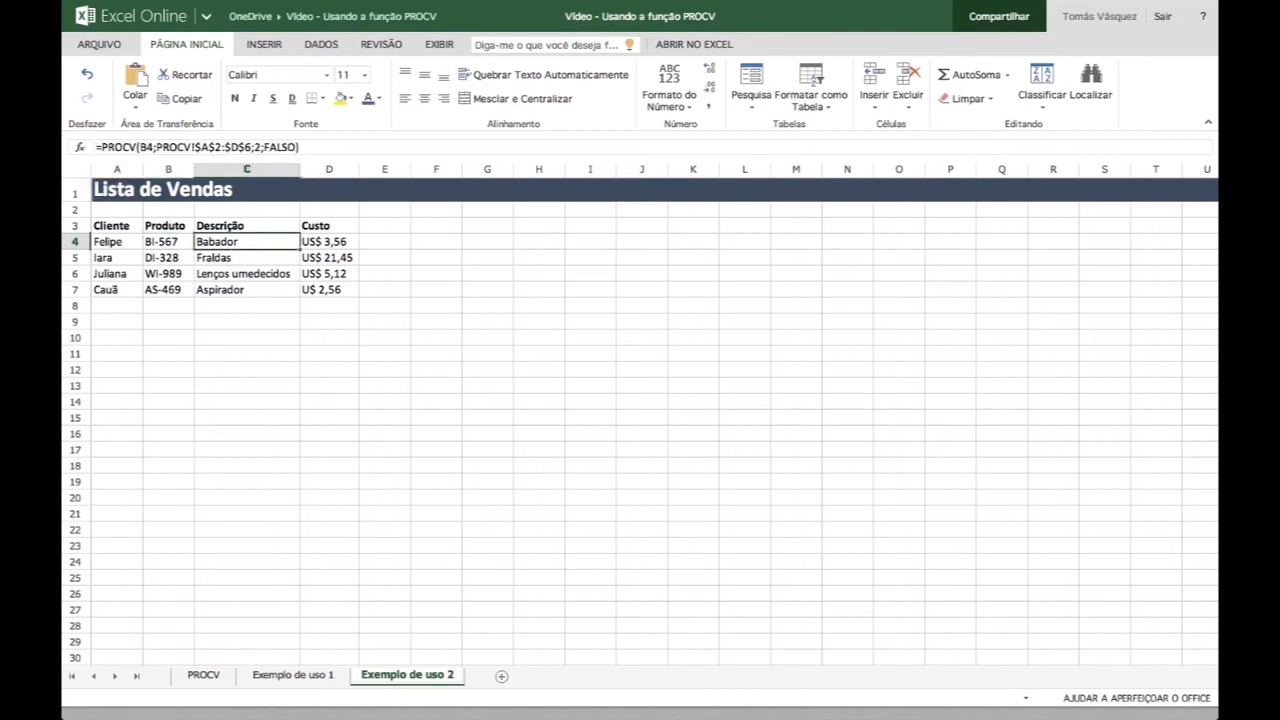
pyautogui.press('Right')
pyautogui.press('Left')
pyautogui.click(152, 147)
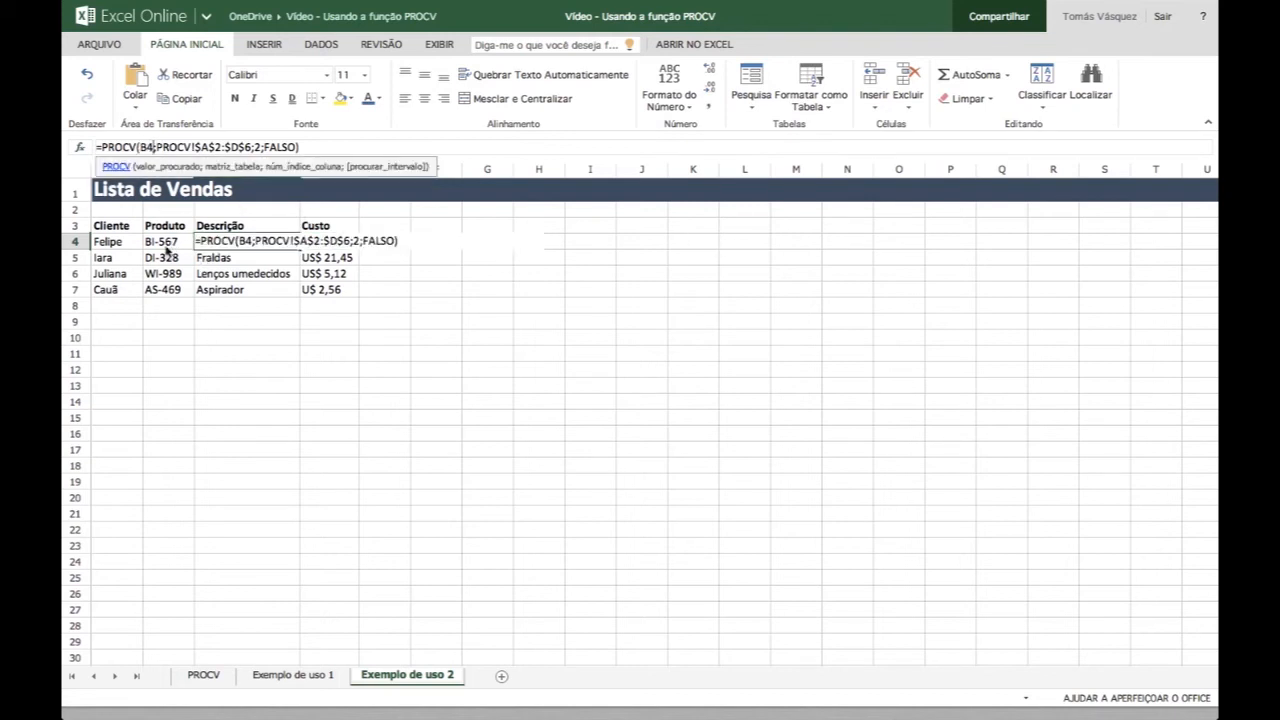
pyautogui.press('Escape')
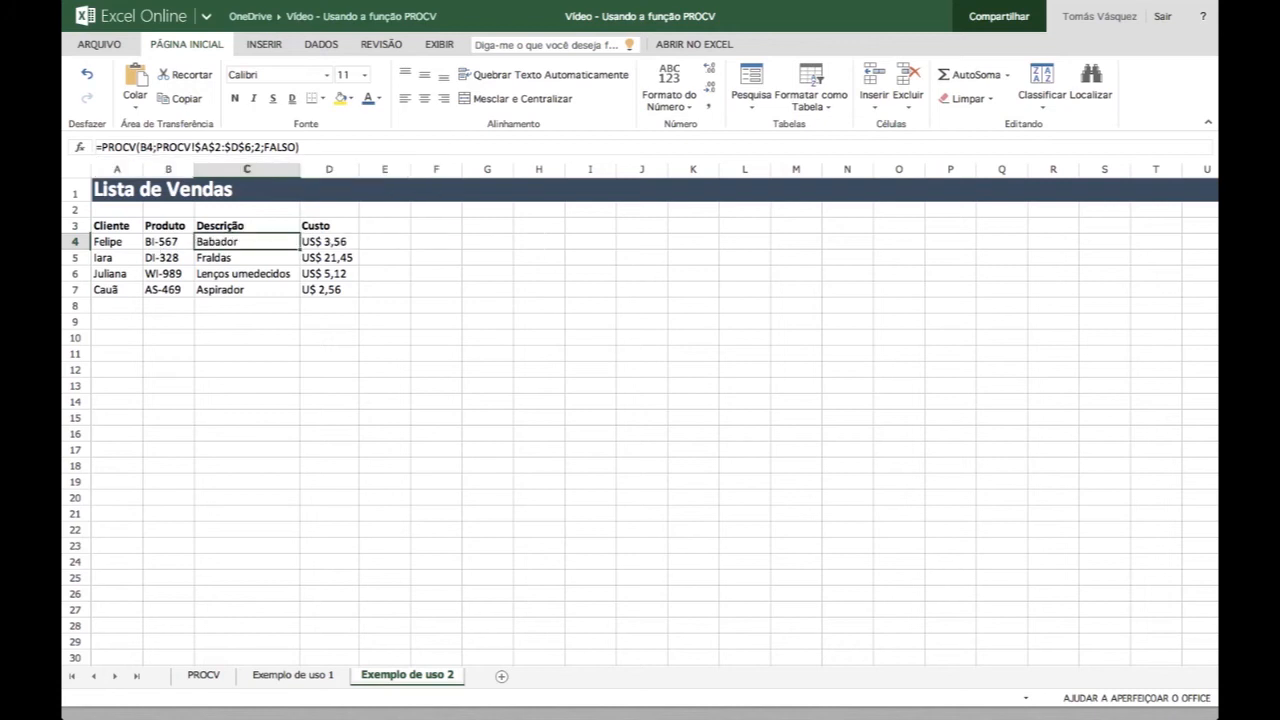
# - Compare the lookup references in the PROCV formulas down the Descrição column from C4 to C7
pyautogui.press('Down')
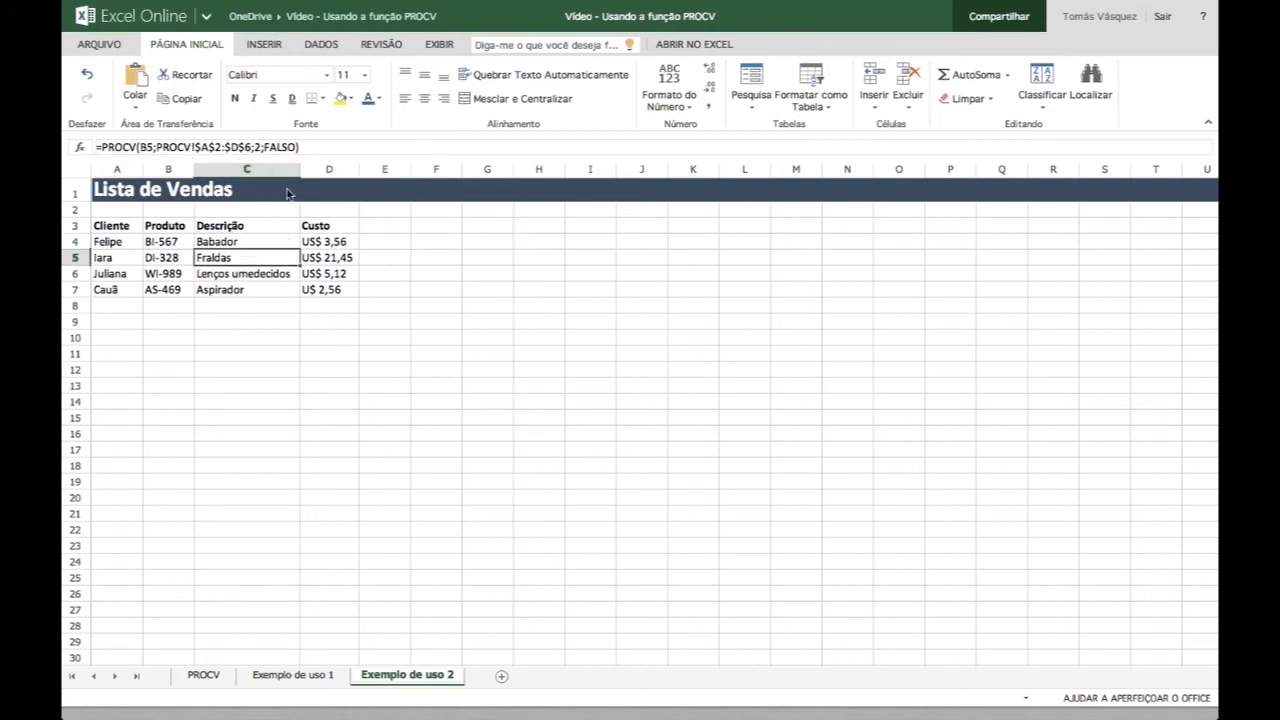
pyautogui.press('Down')
# - Inspect the PROCV formulas in the Custo column from D4 to D7 alongside the Produto and Descrição cells
pyautogui.press('Down')
pyautogui.press('Up')
pyautogui.press('Up')
pyautogui.press('Up')
pyautogui.press('Right')
pyautogui.press('Down')
pyautogui.press('Down')
pyautogui.press('Down')
pyautogui.press('Left')
pyautogui.press('Left')
pyautogui.press('Right')
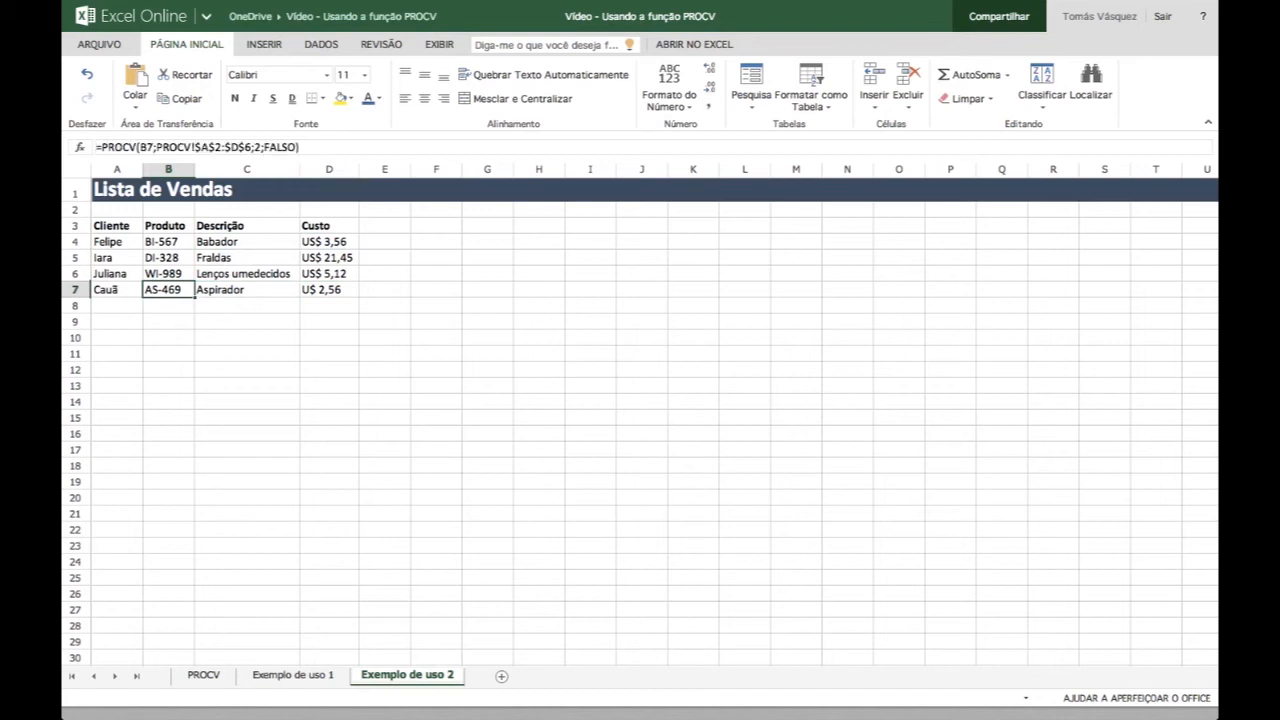
pyautogui.press('Right')
pyautogui.press('Right')
pyautogui.press('Up')
pyautogui.press('Up')
pyautogui.press('Left')
pyautogui.press('Up')
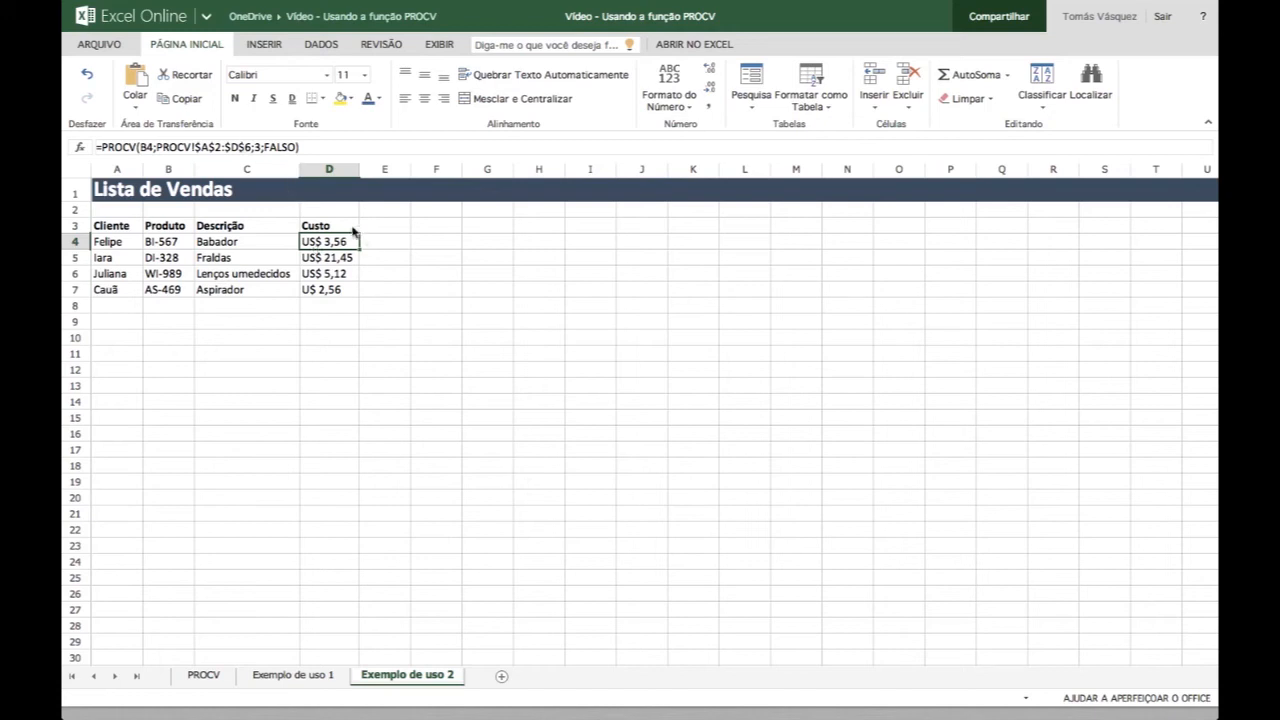
# - Examine the column index and the absolute table range $A$2:$D$6 in D4's PROCV formula without editing it
pyautogui.click(256, 147)
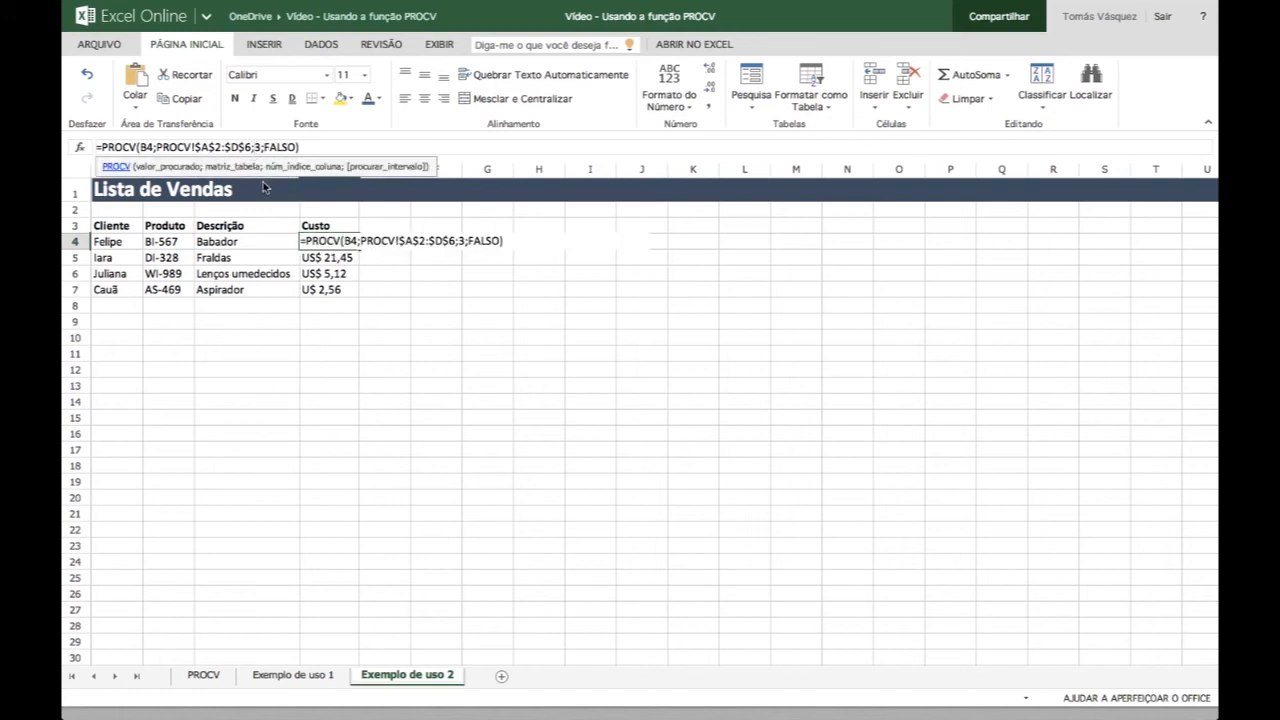
pyautogui.click(233, 148)
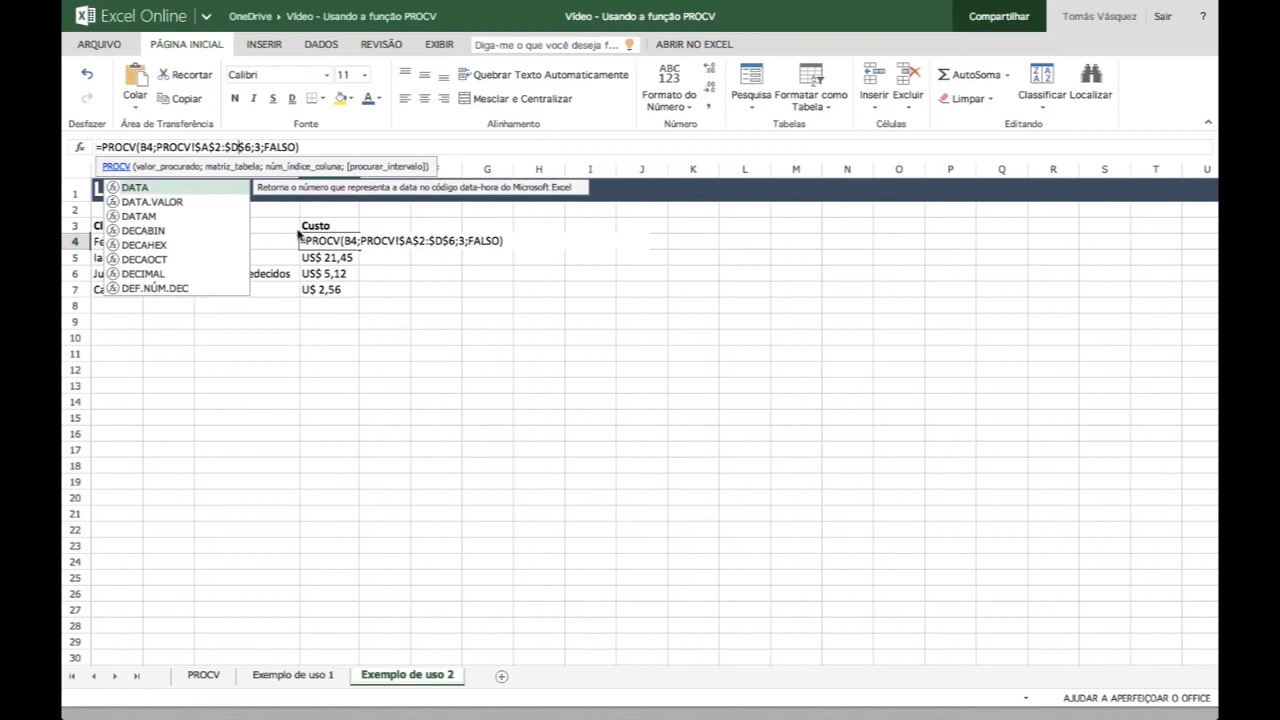
pyautogui.click(219, 147)
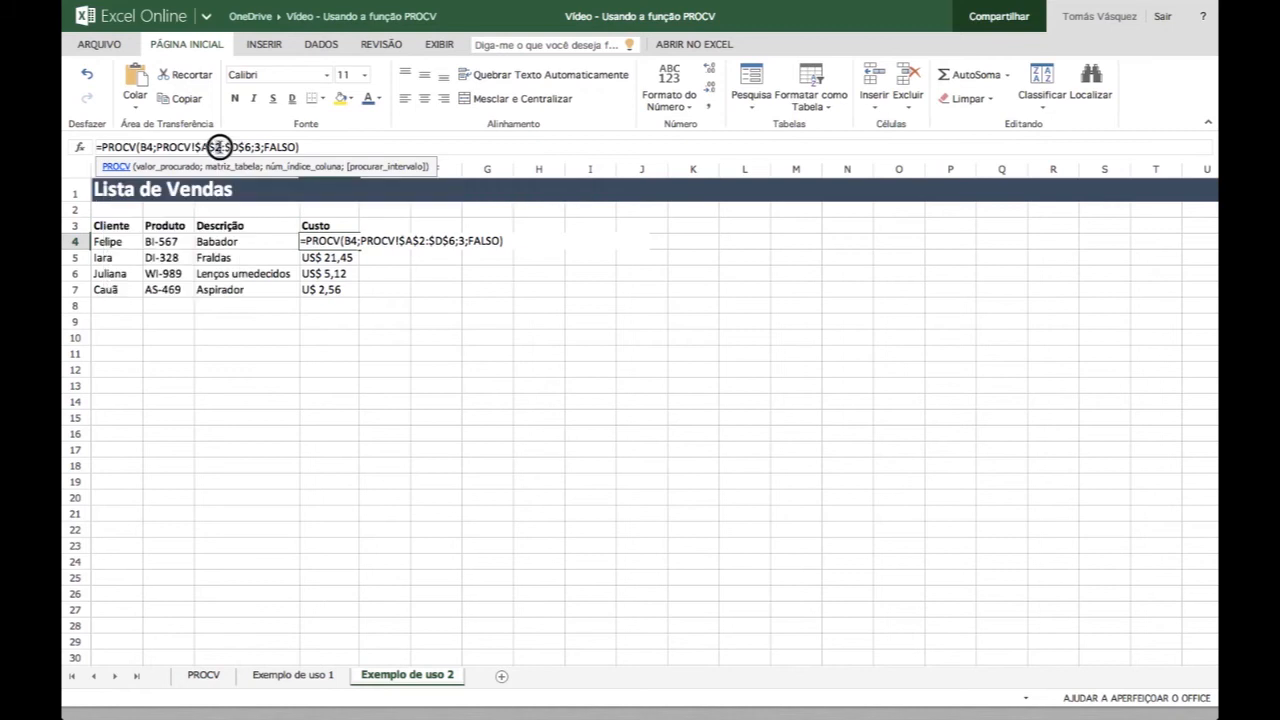
pyautogui.press('Escape')
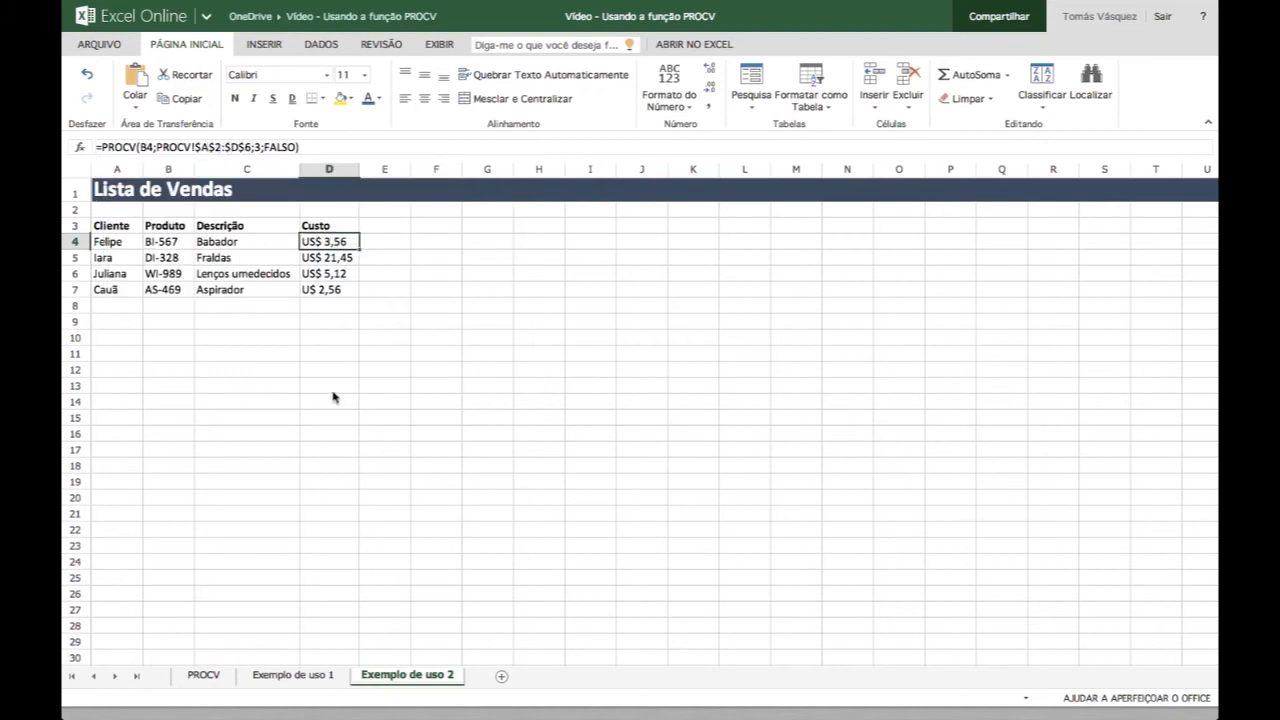
# - Revisit the Exemplo de uso 2 and Exemplo de uso 1 sheets and return to the PROCV sheet
pyautogui.click(216, 677)
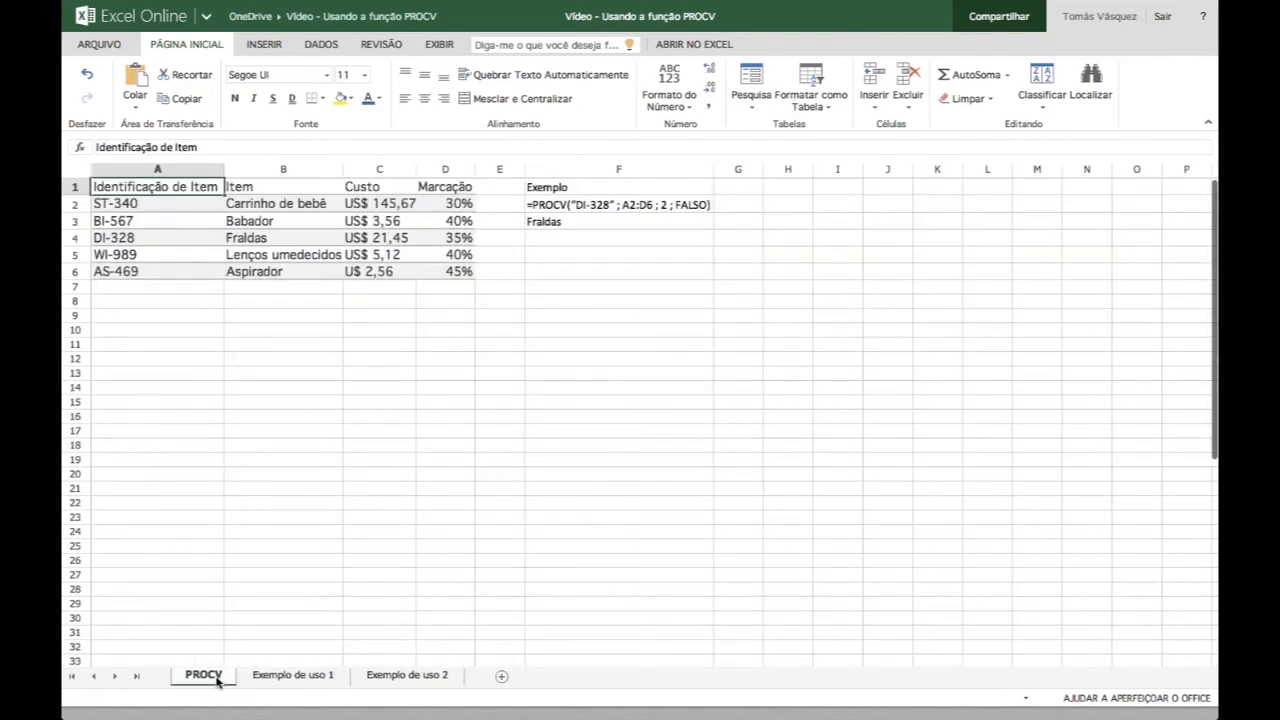
pyautogui.click(315, 670)
pyautogui.click(405, 676)
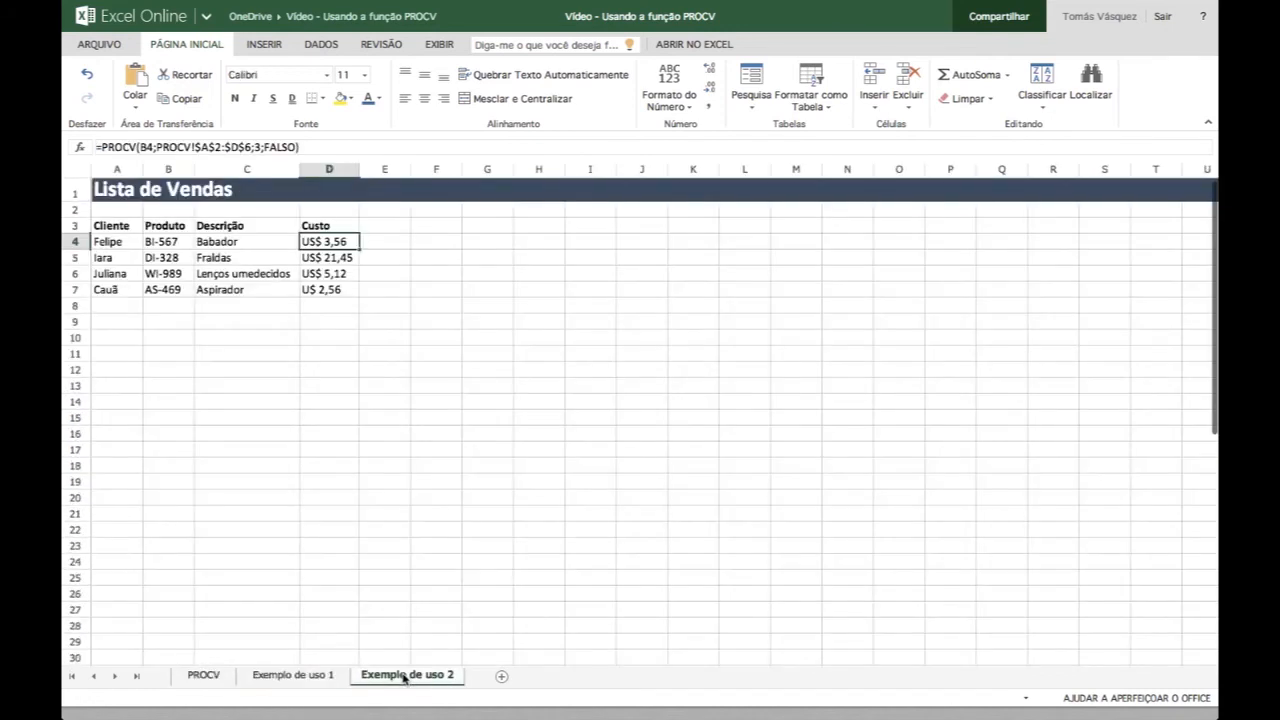
pyautogui.click(305, 677)
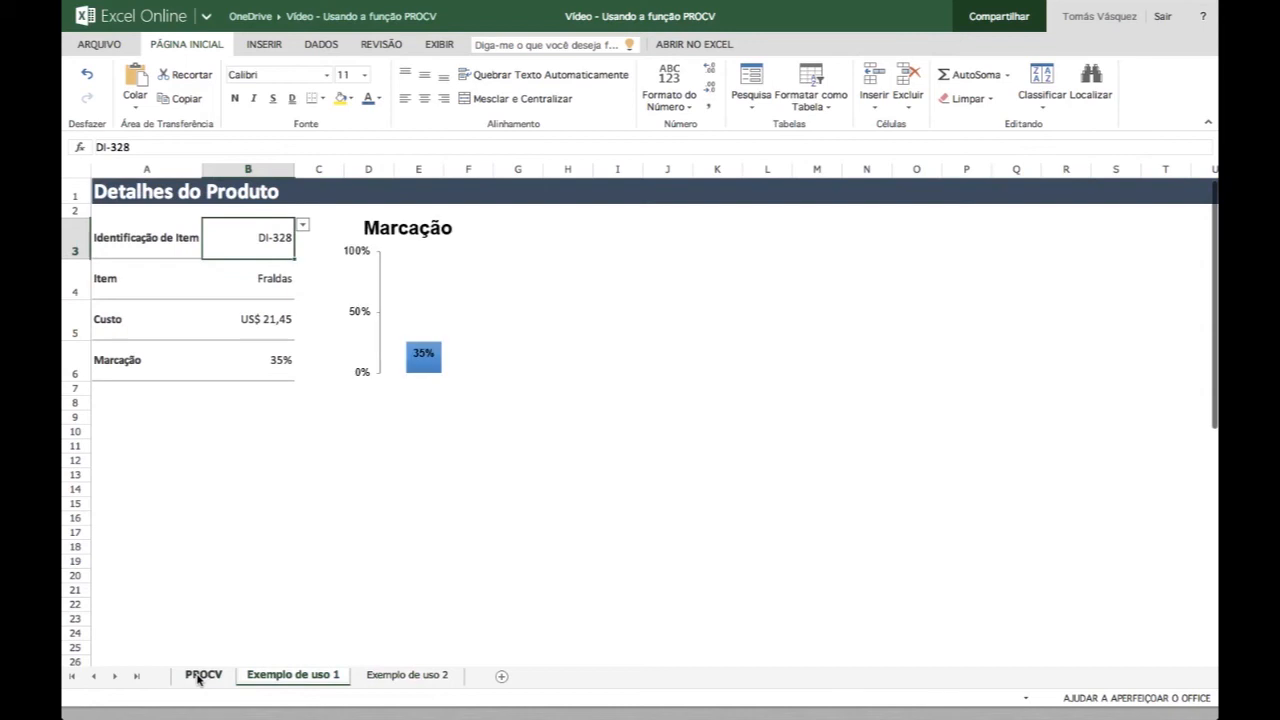
pyautogui.click(200, 677)
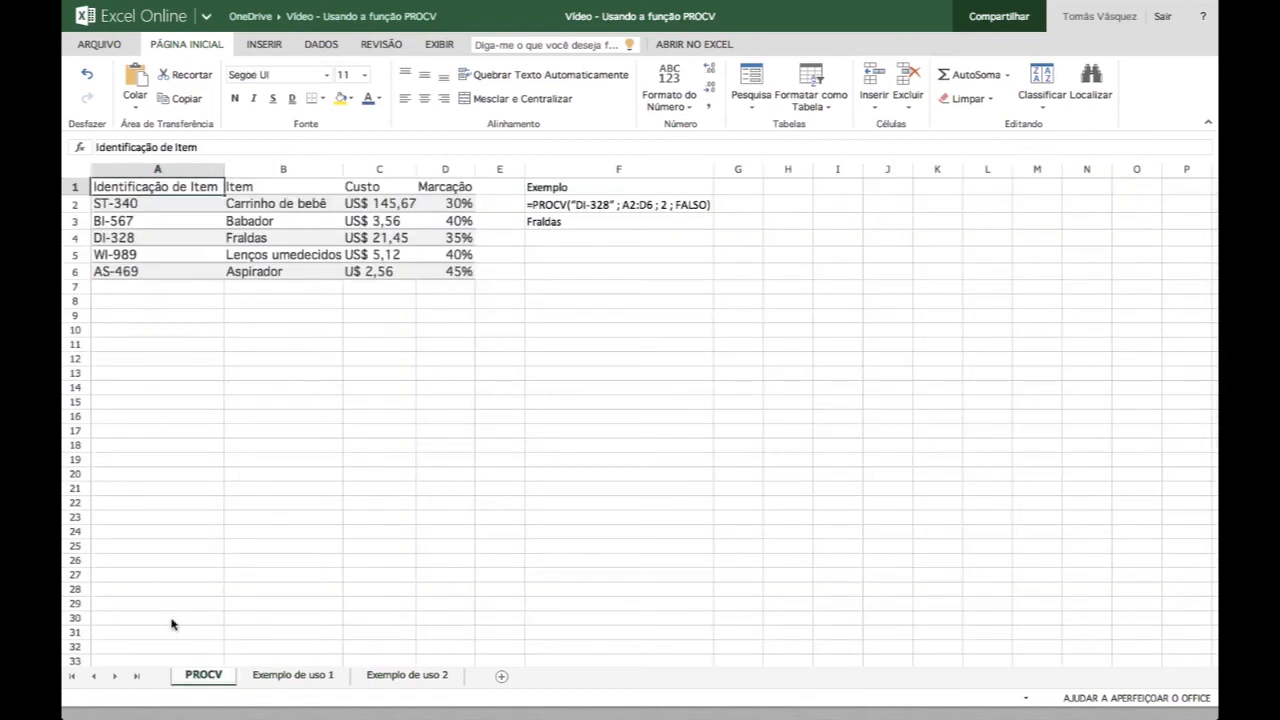